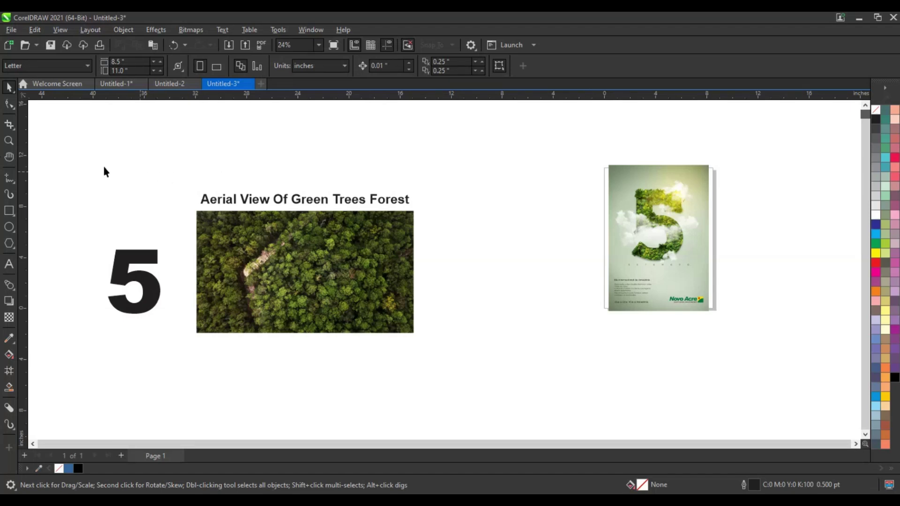
# Zoom in on the Novo Acre reference poster, then frame it together with the forest photo
pyautogui.click(10, 141)
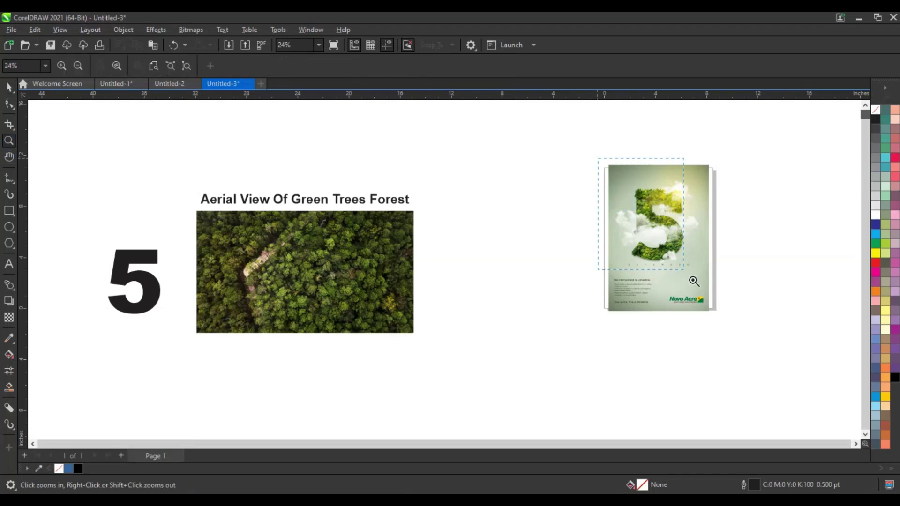
pyautogui.moveTo(694, 281); pyautogui.dragTo(711, 310)
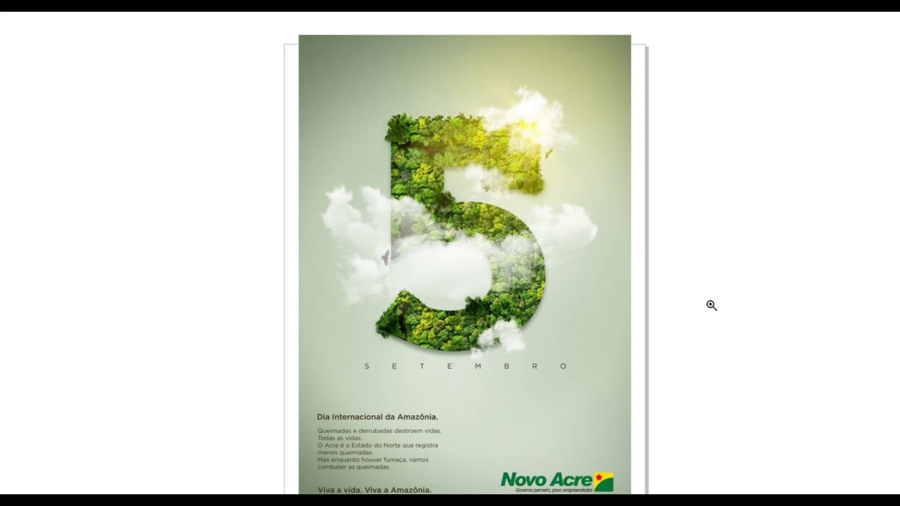
pyautogui.click(700, 301)
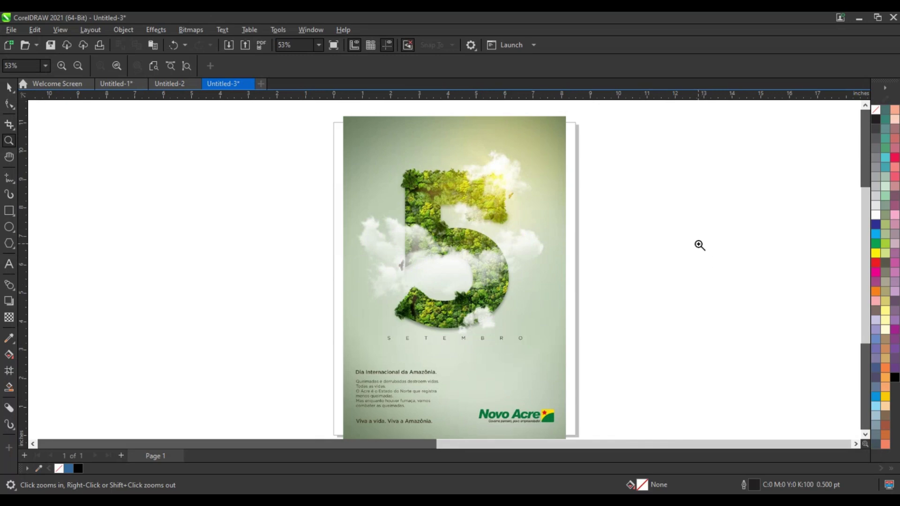
pyautogui.rightClick(676, 286)
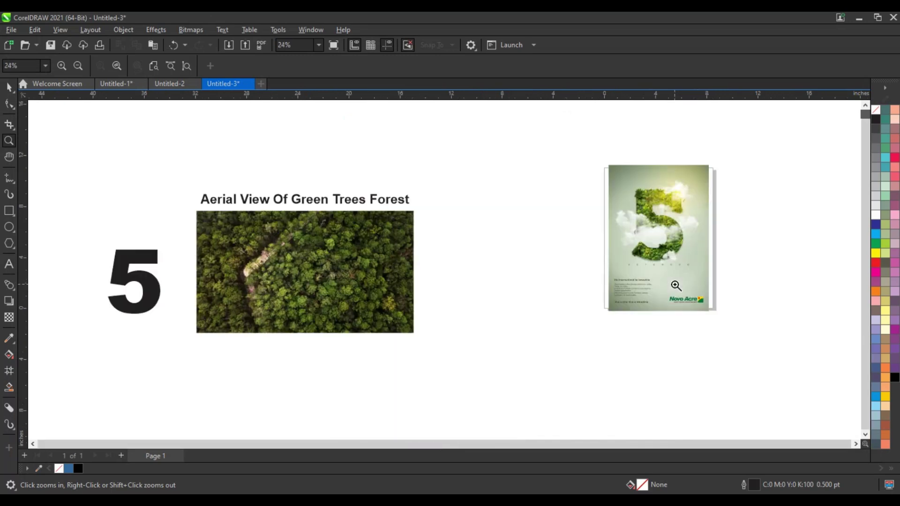
pyautogui.moveTo(257, 136); pyautogui.dragTo(753, 351)
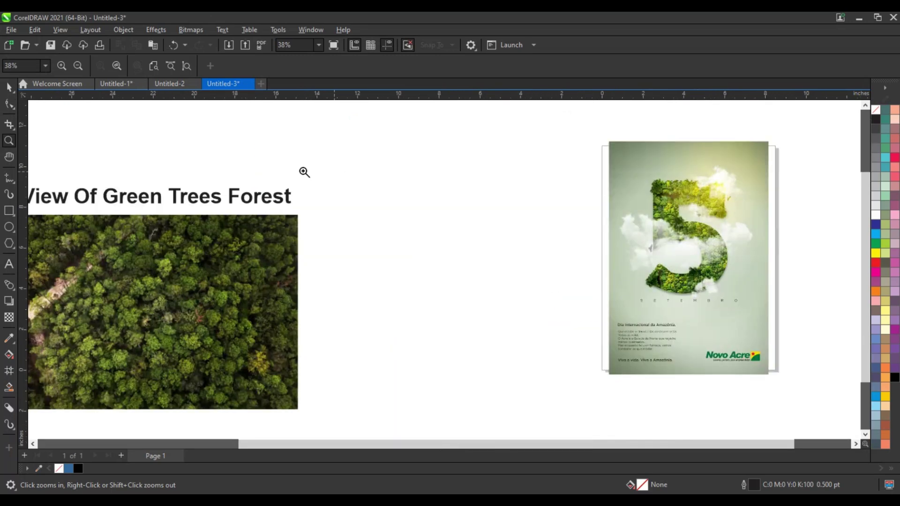
pyautogui.moveTo(212, 135); pyautogui.dragTo(779, 412)
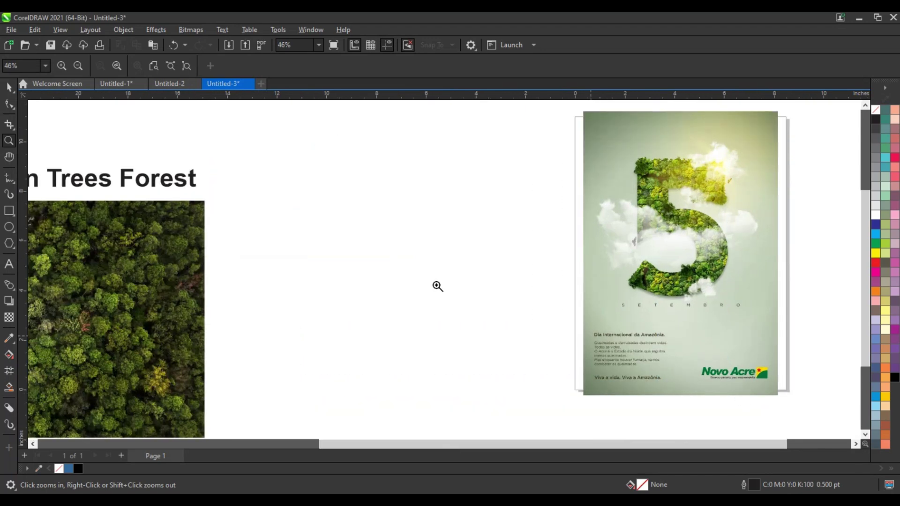
# Draw an 8.919 x 12.789 in rectangle and fill it with sage #99A790 sampled from the poster
pyautogui.click(10, 211)
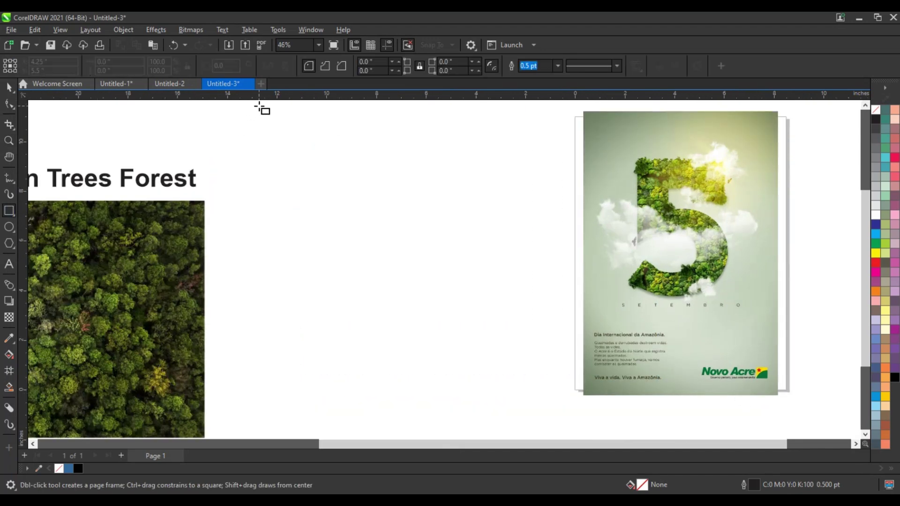
pyautogui.moveTo(259, 106)
pyautogui.mouseDown()
pyautogui.moveTo(449, 403)
pyautogui.moveTo(481, 424)
pyautogui.mouseUp()
pyautogui.click(12, 340)
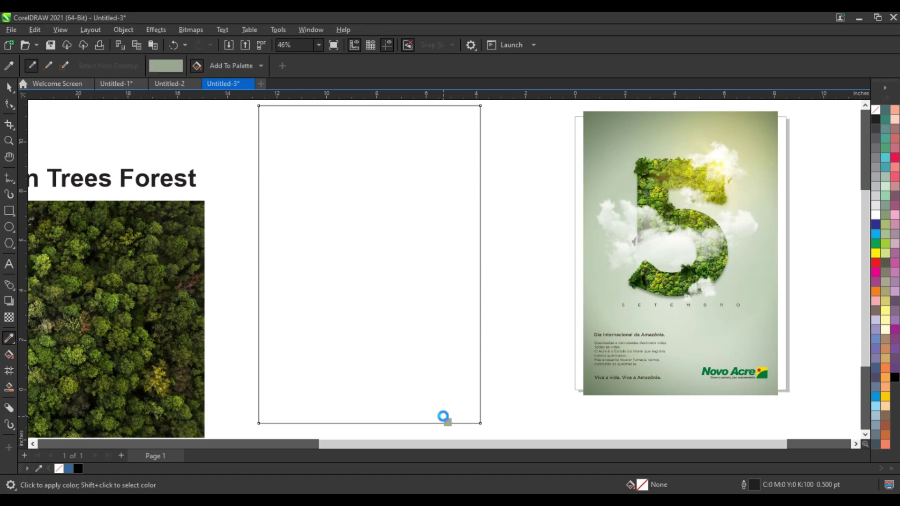
pyautogui.click(443, 416)
# Try a lighter green sampled from the poster, then revert to the sage fill
pyautogui.press('space')
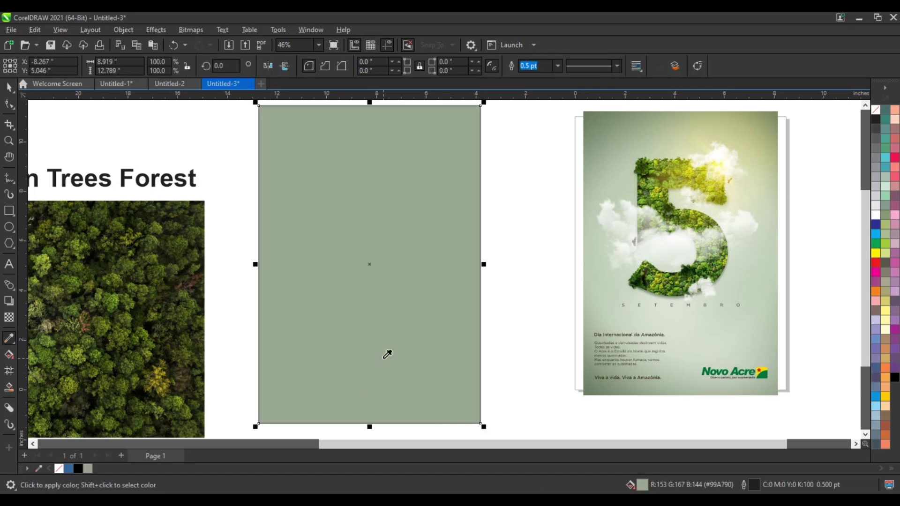
pyautogui.press('space')
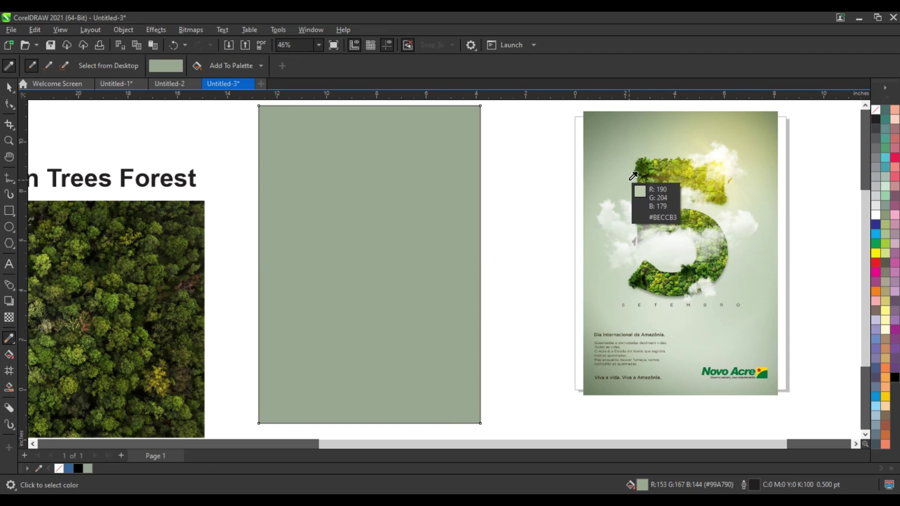
pyautogui.click(749, 253)
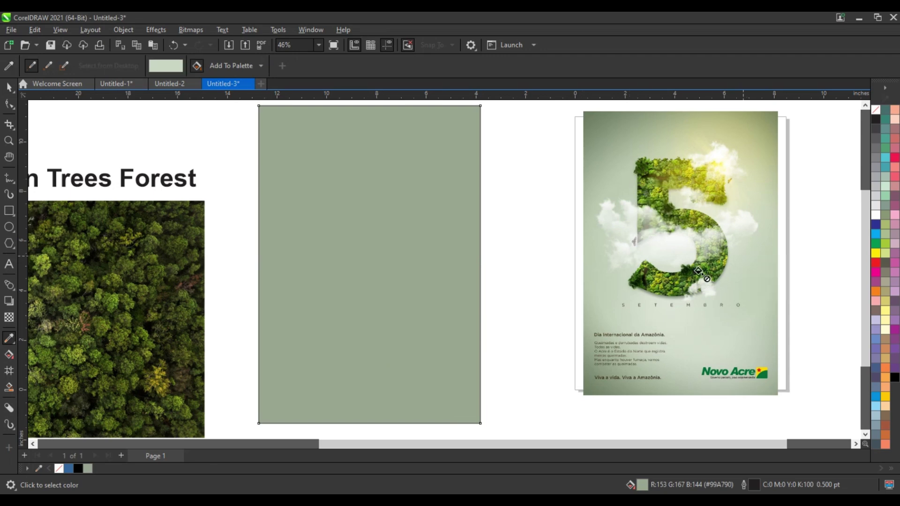
pyautogui.click(458, 274)
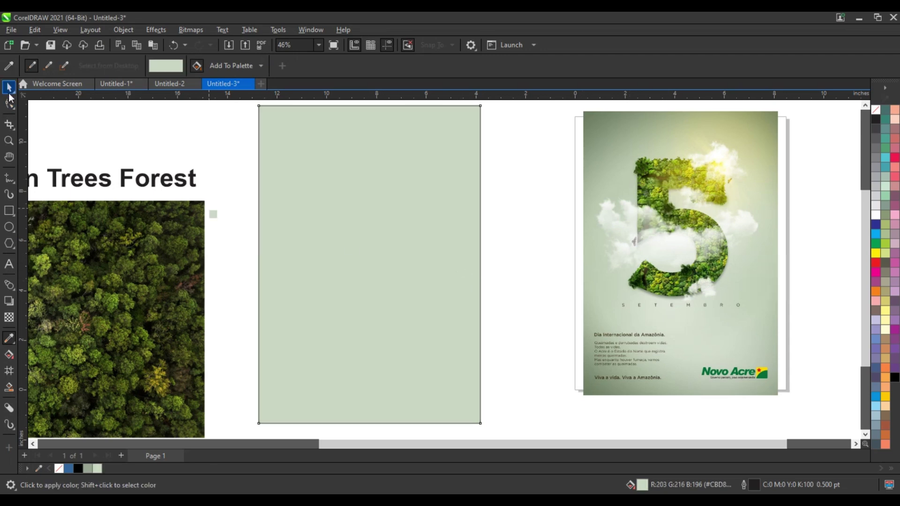
pyautogui.press('space')
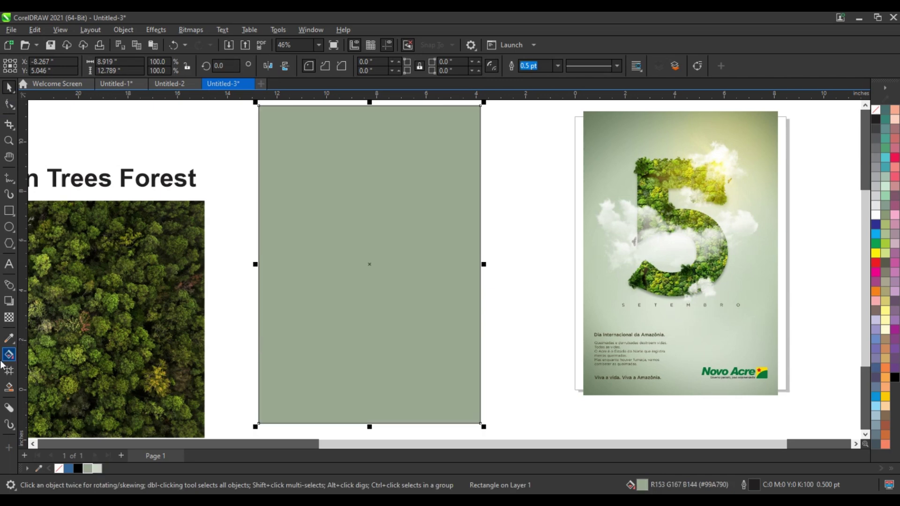
# Give the rectangle an elliptical fountain fill ending in light green
pyautogui.moveTo(381, 180); pyautogui.dragTo(381, 385)
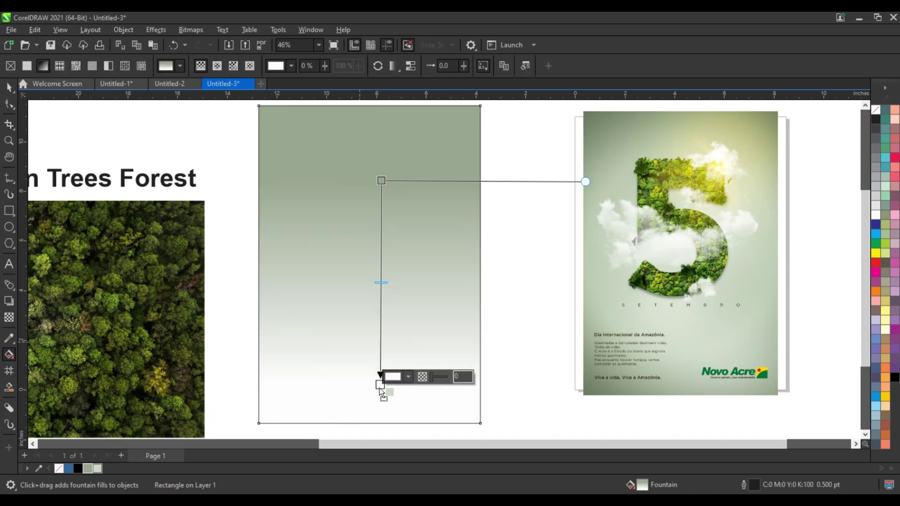
pyautogui.click(378, 387)
pyautogui.click(217, 65)
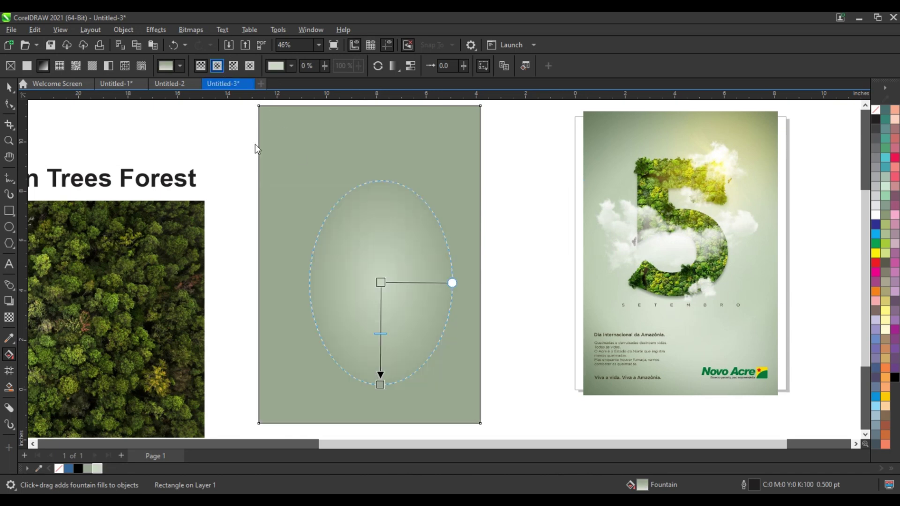
# Adjust the radial gradient's centre and spread so the light glow covers the rectangle
pyautogui.moveTo(368, 261); pyautogui.dragTo(427, 383)
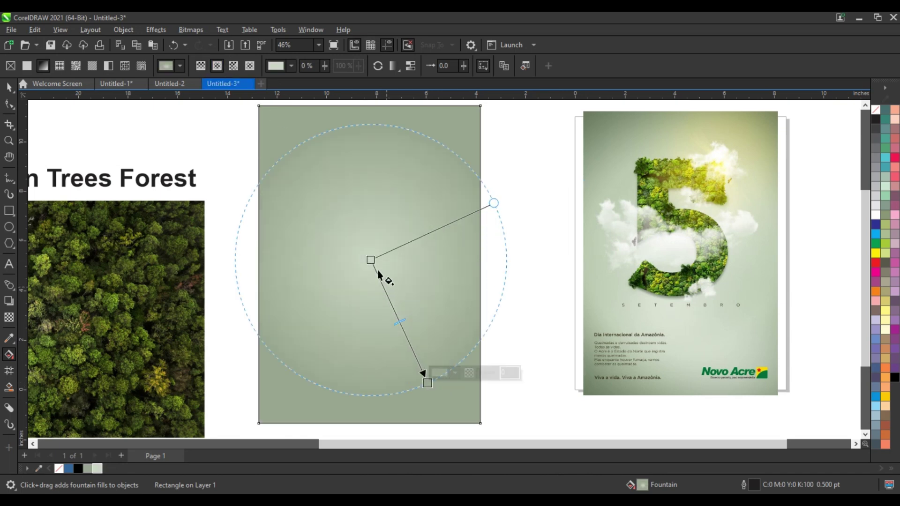
pyautogui.moveTo(372, 261); pyautogui.dragTo(380, 262)
pyautogui.moveTo(429, 383); pyautogui.dragTo(433, 389)
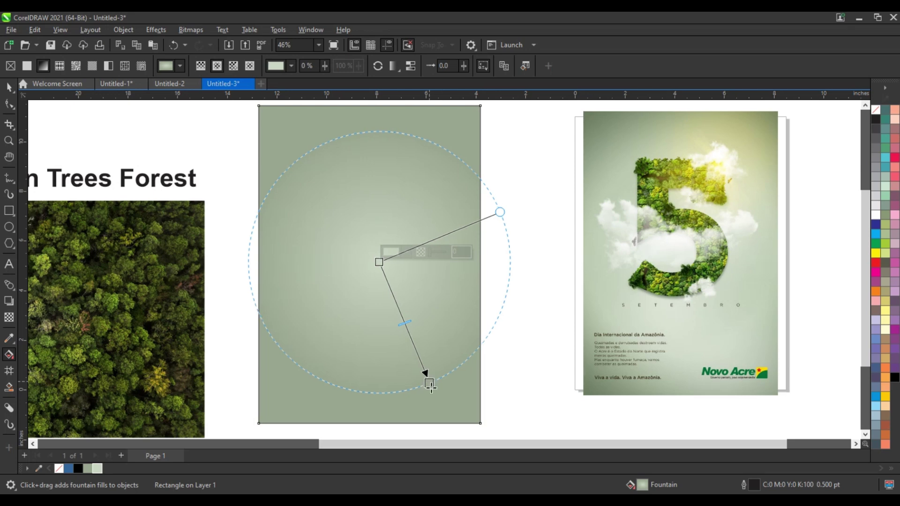
pyautogui.moveTo(377, 263); pyautogui.dragTo(371, 270)
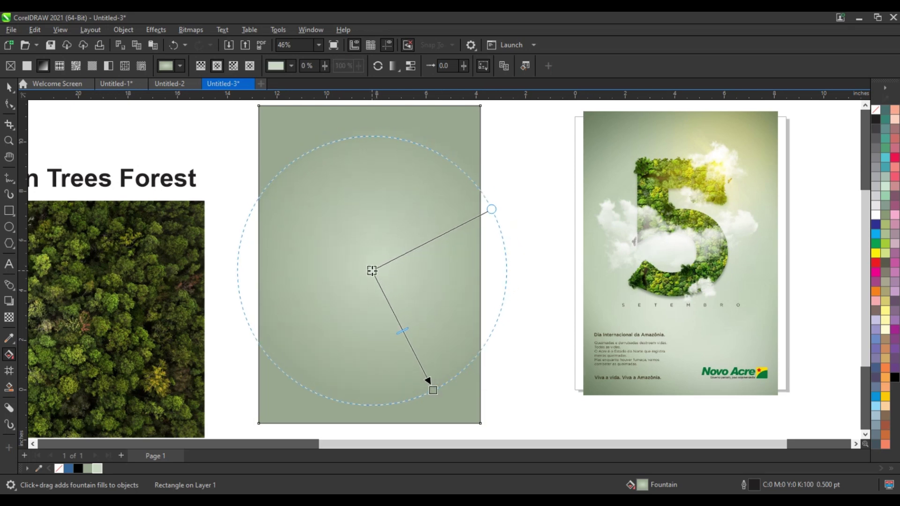
pyautogui.click(9, 86)
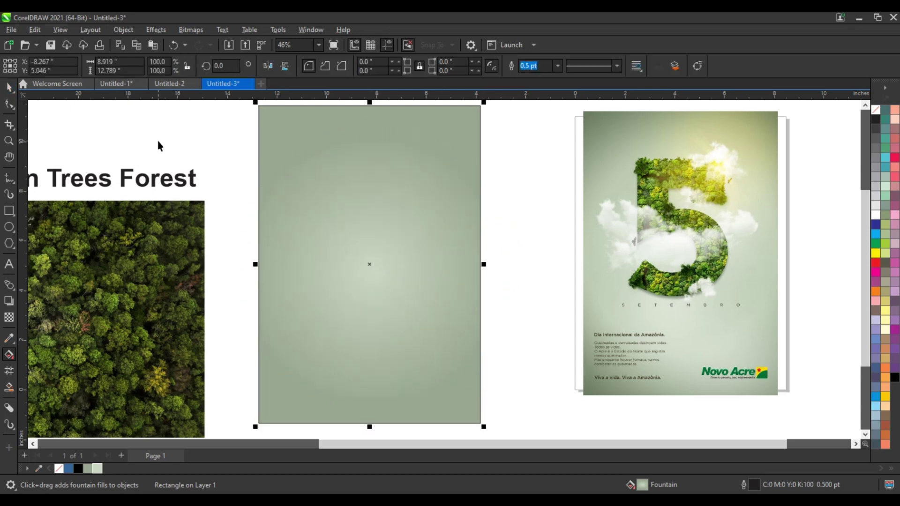
pyautogui.click(207, 215)
# Move the big 5 onto the sage rectangle and enlarge it to fill most of it
pyautogui.scroll(-1, 208, 215)
pyautogui.scroll(-1, 208, 215)
pyautogui.scroll(-2, 207, 215)
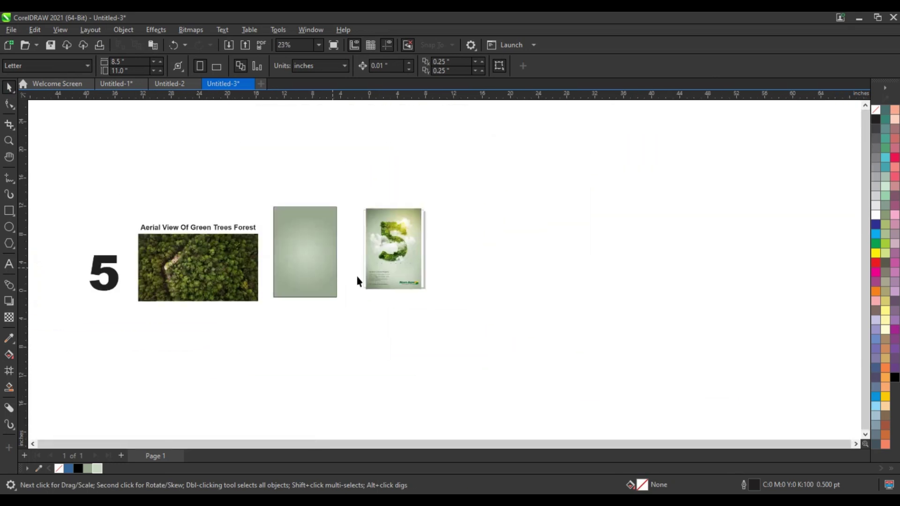
pyautogui.moveTo(117, 271); pyautogui.dragTo(314, 252)
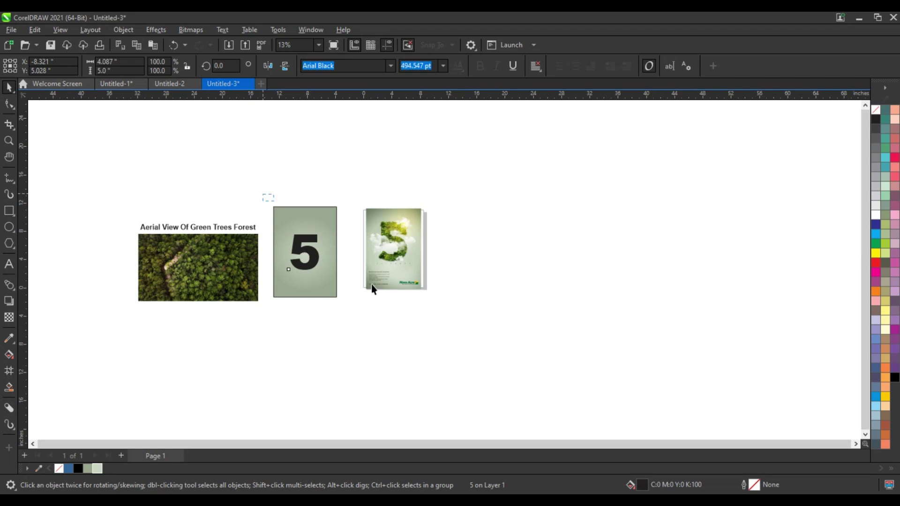
pyautogui.hotkey('shift', 'F2')
pyautogui.click(315, 270)
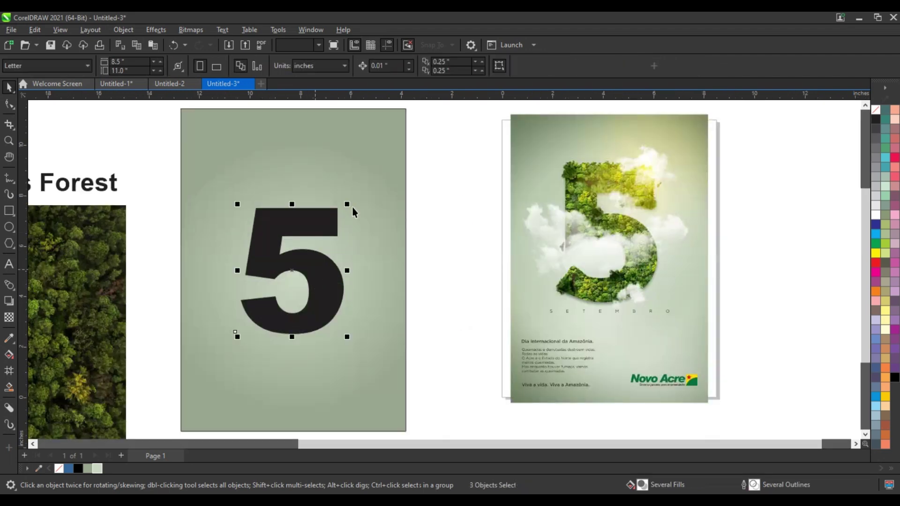
pyautogui.moveTo(351, 204); pyautogui.dragTo(388, 164)
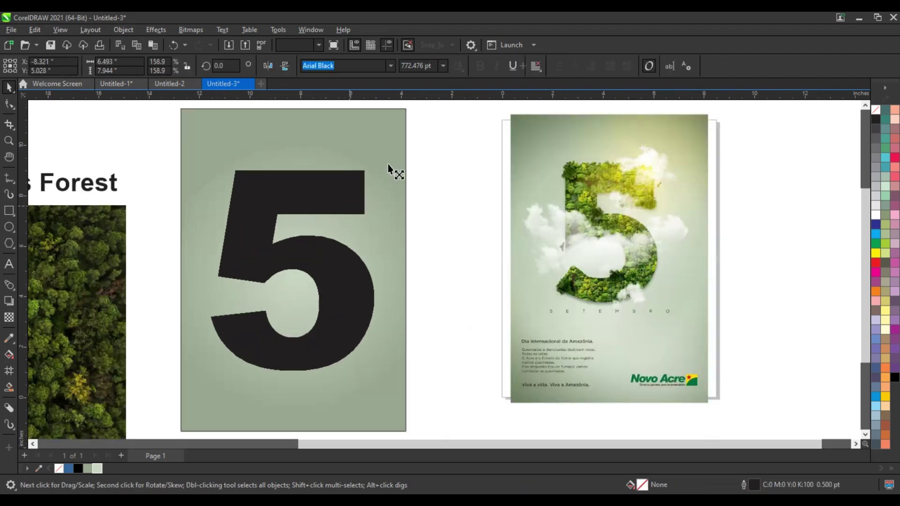
# Convert the 5 to curves, remove its fill and give it a black outline
pyautogui.hotkey('ctrl', 'q')
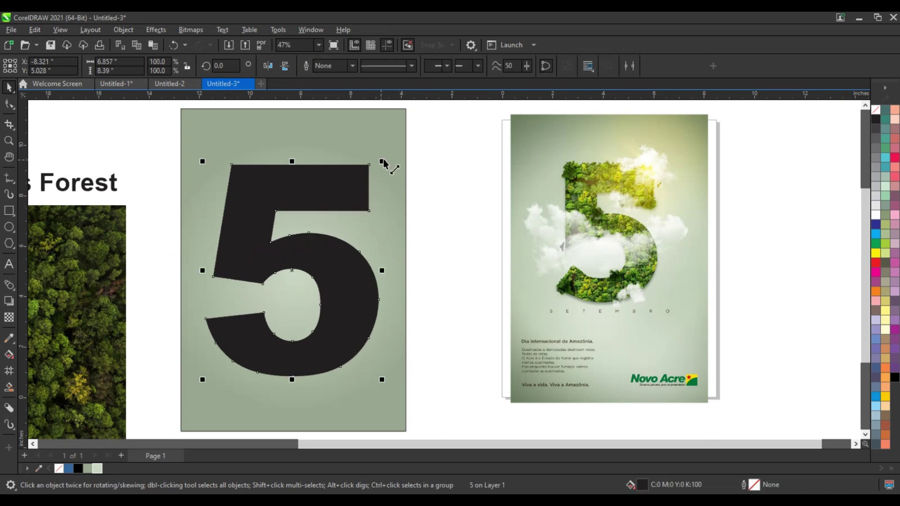
pyautogui.moveTo(380, 161); pyautogui.dragTo(378, 165)
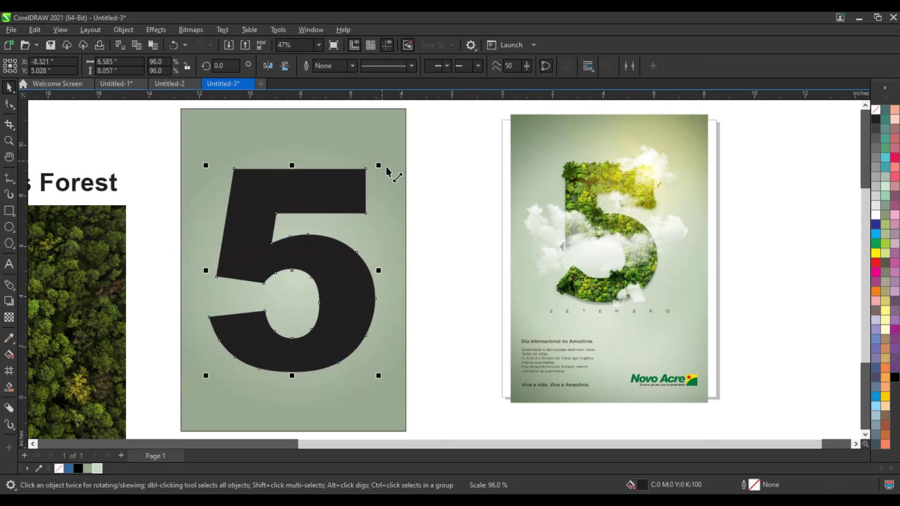
pyautogui.click(877, 112)
pyautogui.rightClick(875, 119)
# Shrink the outlined 5 slightly and set its outline width to 4.0 pt
pyautogui.click(865, 126)
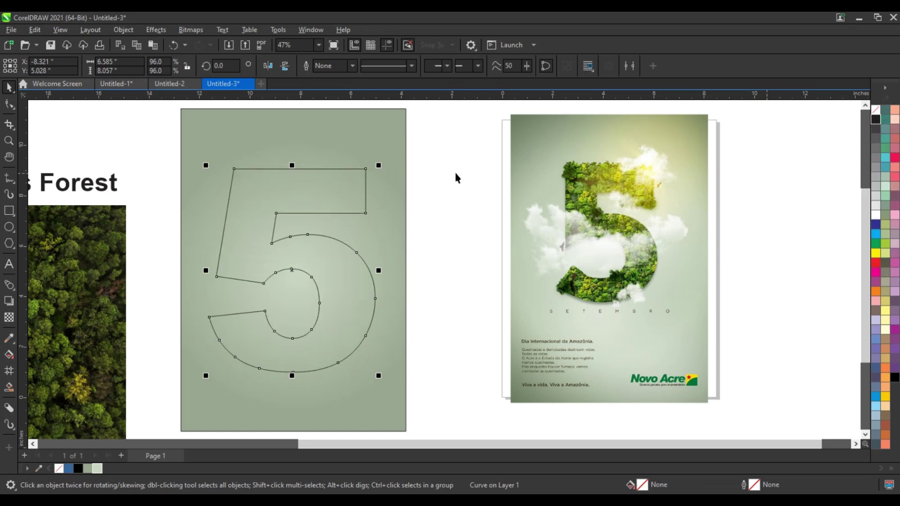
pyautogui.click(432, 181)
pyautogui.click(365, 188)
pyautogui.moveTo(378, 165); pyautogui.dragTo(373, 165)
pyautogui.click(352, 66)
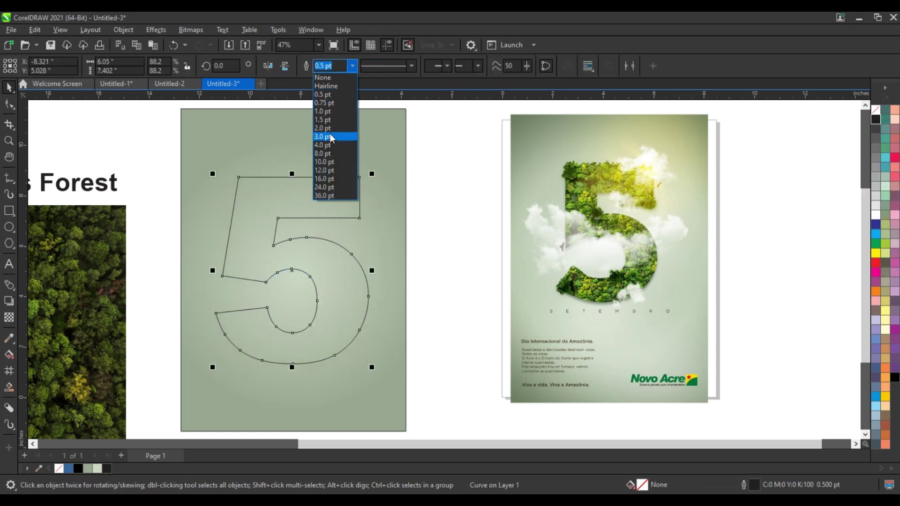
pyautogui.click(329, 145)
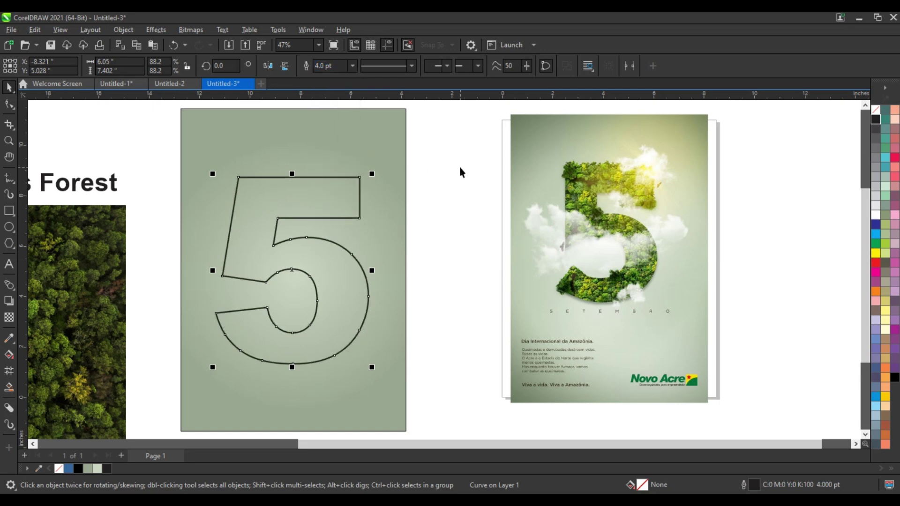
# Make the 5's outline white and drag the forest photo toward the green panel
pyautogui.rightClick(877, 221)
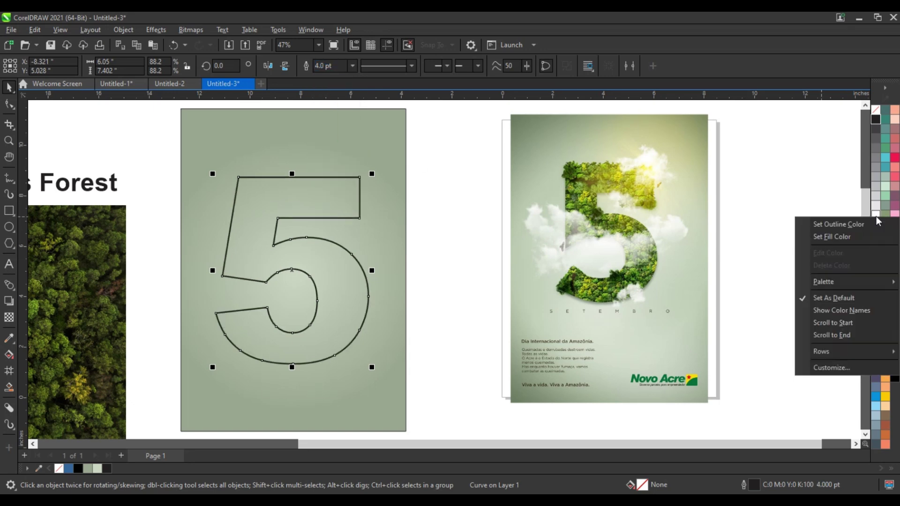
pyautogui.click(837, 226)
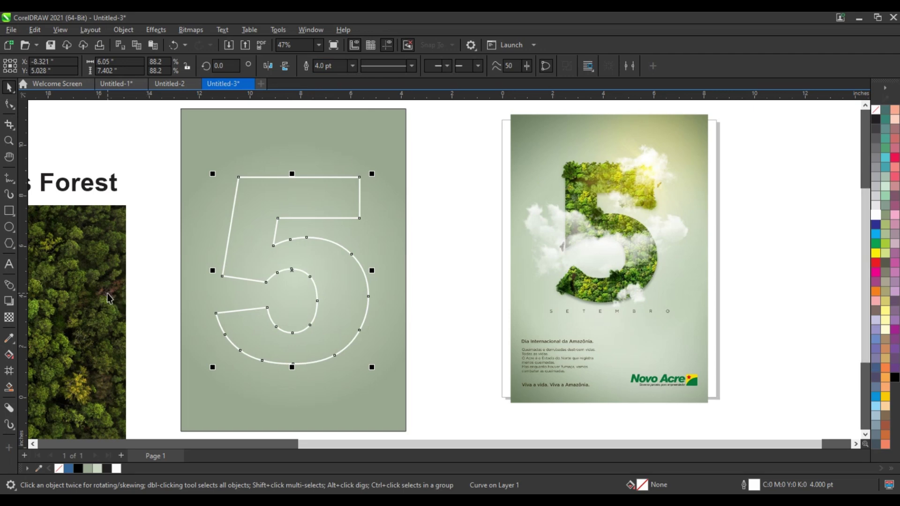
pyautogui.moveTo(106, 299); pyautogui.dragTo(226, 285)
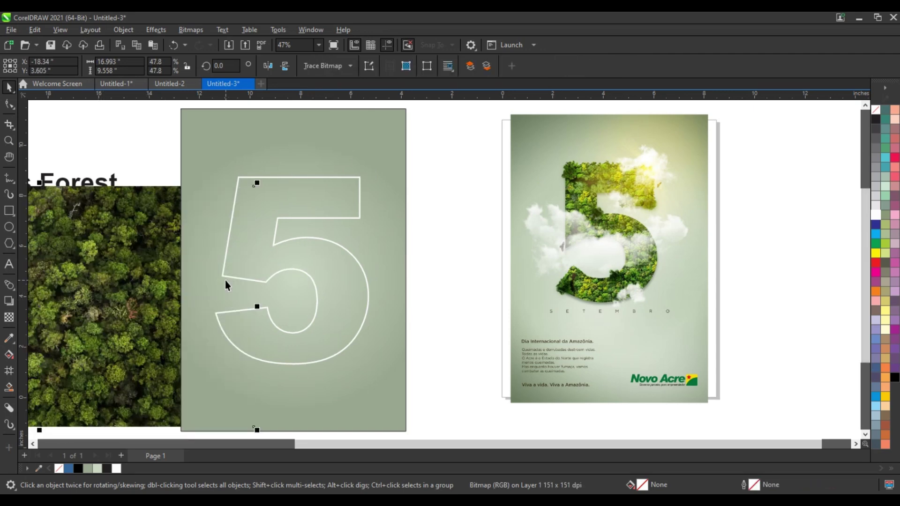
# Position the forest photo over the sage panel and scale it to 16.457 x 9.257 in
pyautogui.moveTo(146, 292)
pyautogui.mouseDown()
pyautogui.moveTo(312, 263)
pyautogui.moveTo(351, 268)
pyautogui.mouseUp()
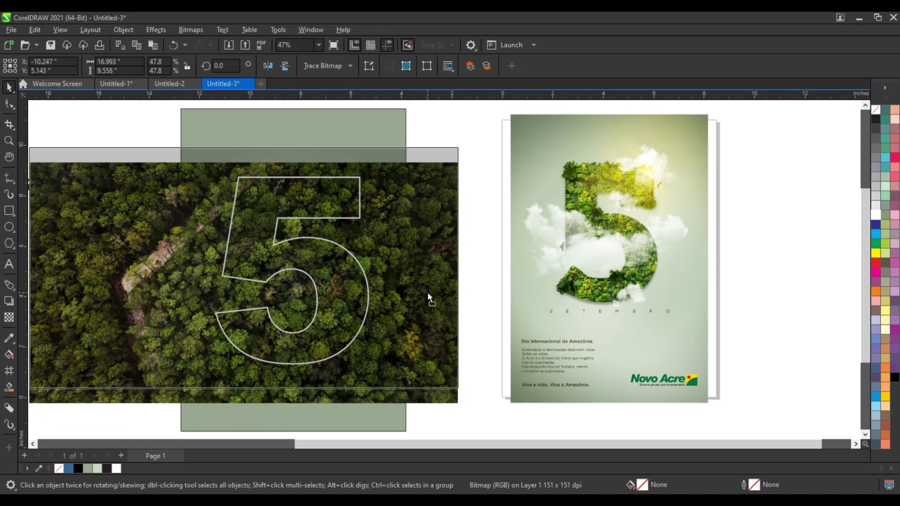
pyautogui.moveTo(427, 305); pyautogui.dragTo(431, 307)
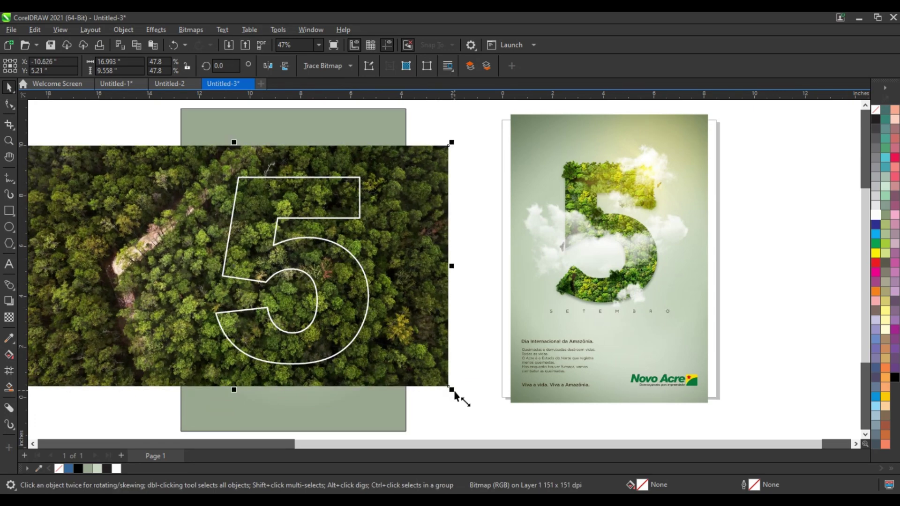
pyautogui.moveTo(455, 393); pyautogui.dragTo(444, 385)
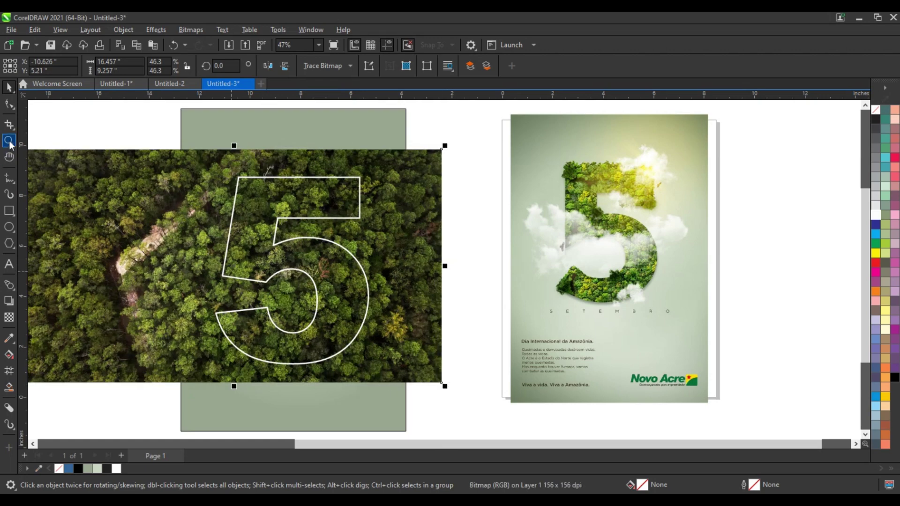
# Zoom in on the 5 and the photo and select the 5 outline
pyautogui.click(9, 141)
pyautogui.moveTo(197, 163); pyautogui.dragTo(544, 381)
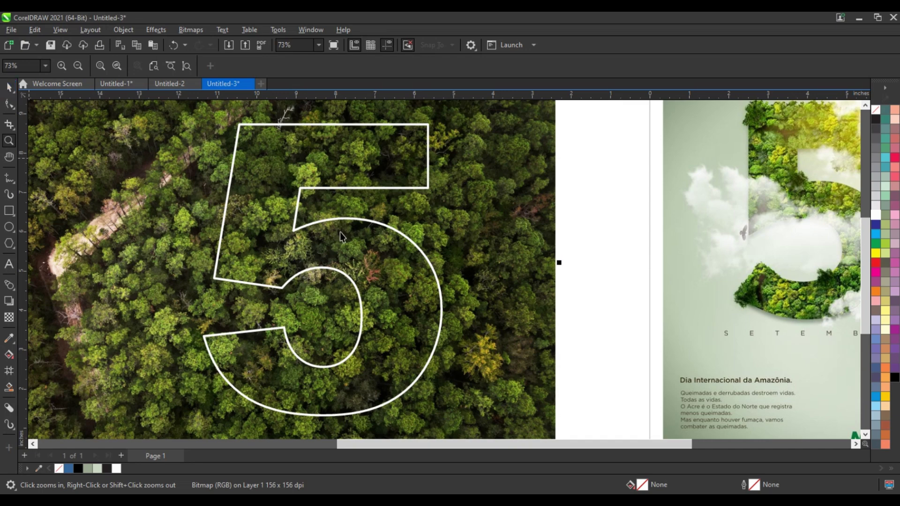
pyautogui.press('space')
pyautogui.click(379, 248)
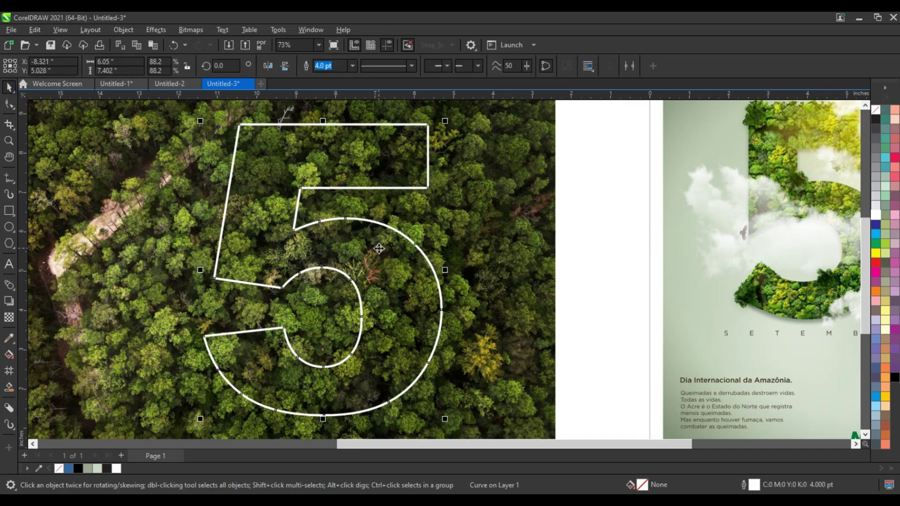
# Nudge the white 5 outline slightly to the right
pyautogui.click(379, 249)
pyautogui.moveTo(381, 248); pyautogui.dragTo(381, 248)
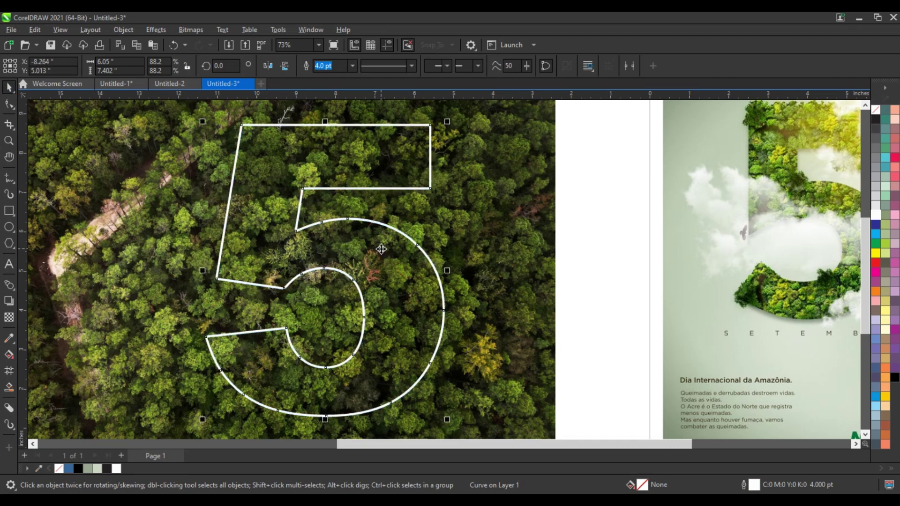
pyautogui.click(589, 280)
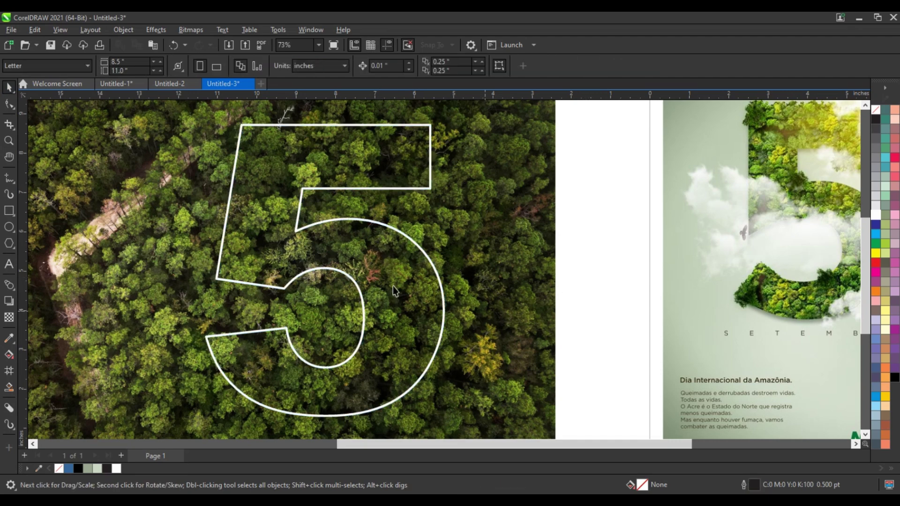
# Zoom into the 5's inner corner and trace a closed freehand shape around the treetops
pyautogui.click(9, 140)
pyautogui.moveTo(155, 214); pyautogui.dragTo(412, 337)
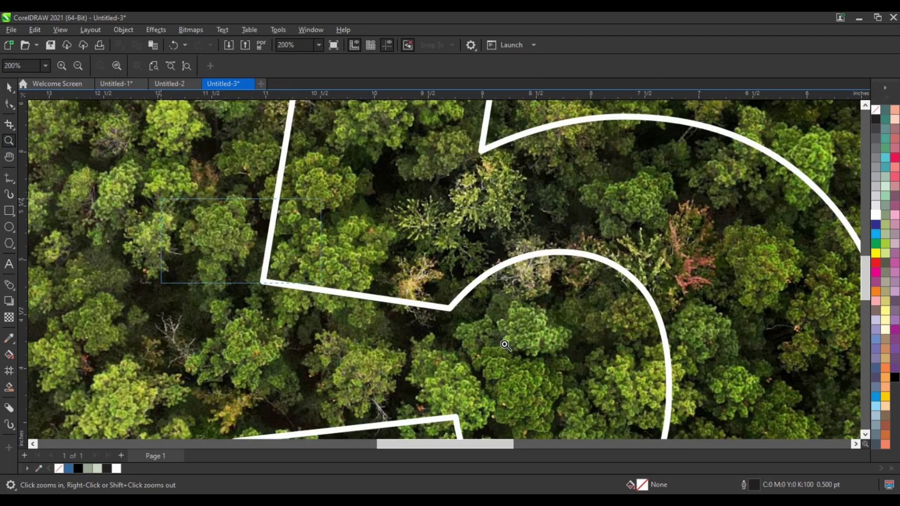
pyautogui.click(408, 297)
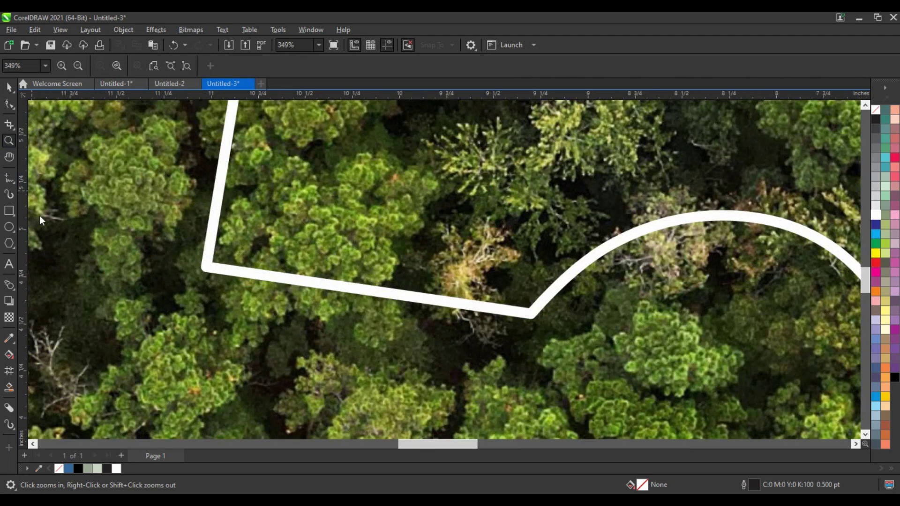
pyautogui.press('F5')
pyautogui.moveTo(215, 268); pyautogui.dragTo(221, 296)
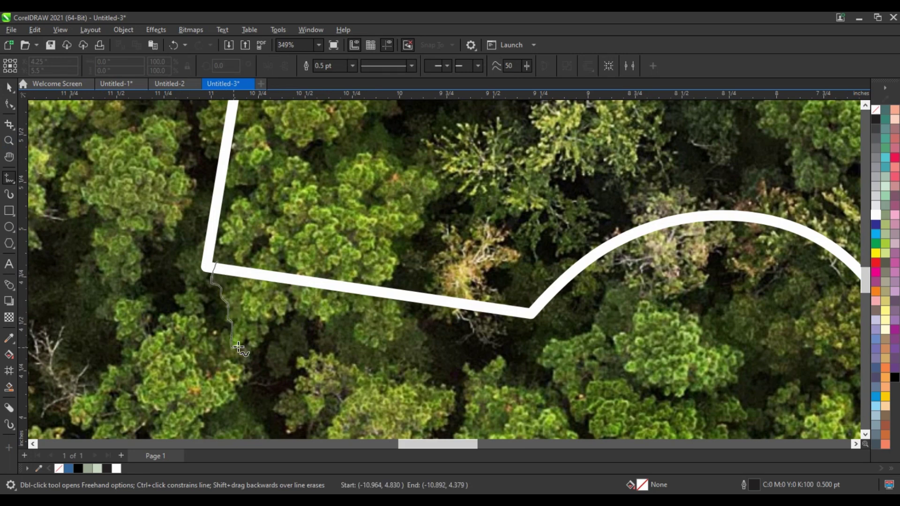
pyautogui.moveTo(239, 347)
pyautogui.mouseDown()
pyautogui.moveTo(294, 311)
pyautogui.moveTo(359, 311)
pyautogui.mouseUp()
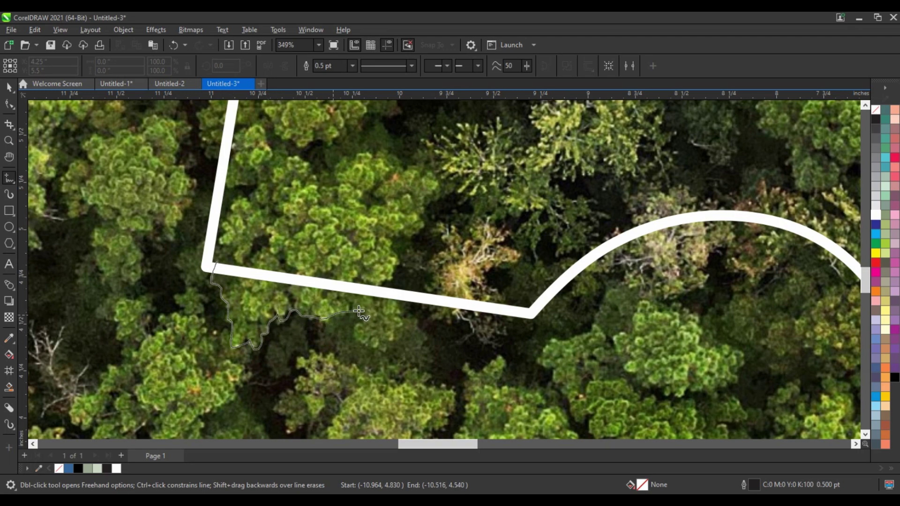
pyautogui.moveTo(367, 346)
pyautogui.mouseDown()
pyautogui.moveTo(383, 349)
pyautogui.moveTo(396, 334)
pyautogui.moveTo(406, 279)
pyautogui.moveTo(336, 259)
pyautogui.moveTo(236, 257)
pyautogui.moveTo(200, 282)
pyautogui.moveTo(185, 268)
pyautogui.moveTo(209, 240)
pyautogui.moveTo(236, 245)
pyautogui.moveTo(239, 267)
pyautogui.mouseUp()
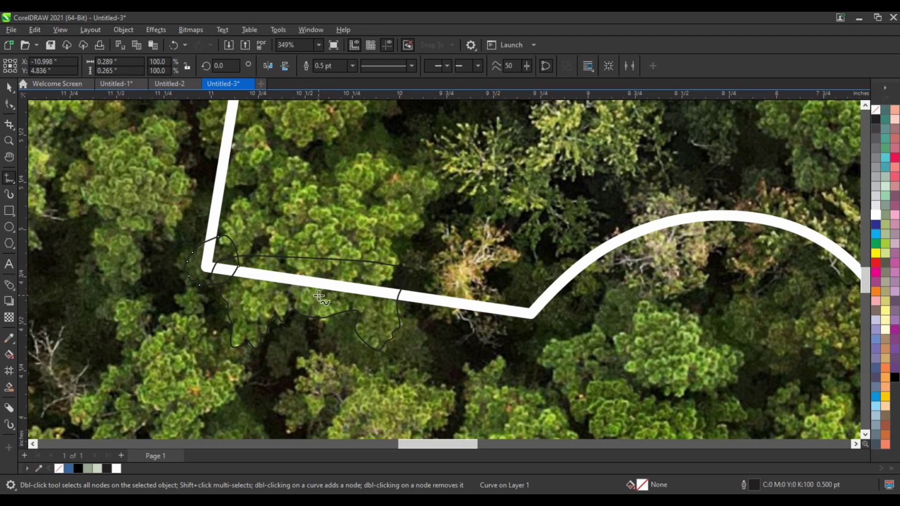
# Zoom in on the 5's left edge and trace a freehand treetop shape along it
pyautogui.scroll(-2, 319, 296)
pyautogui.scroll(-1, 319, 296)
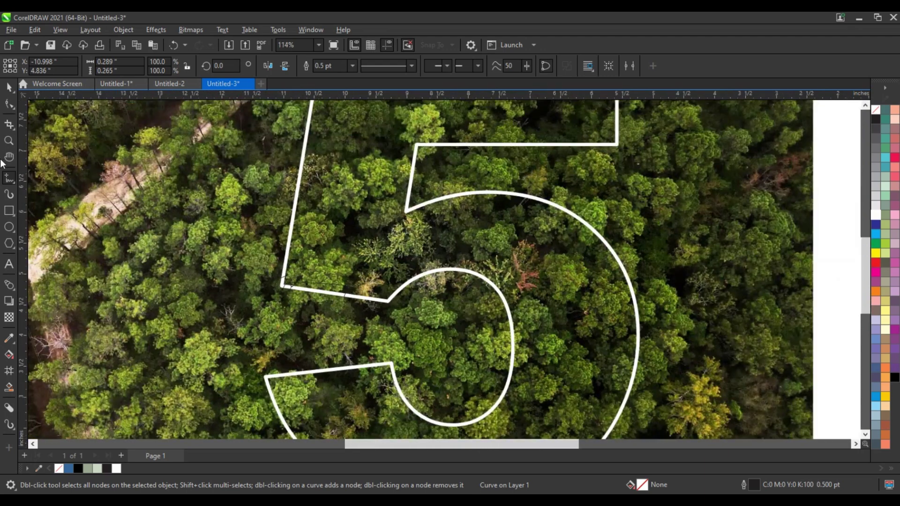
pyautogui.click(8, 141)
pyautogui.moveTo(253, 188); pyautogui.dragTo(399, 282)
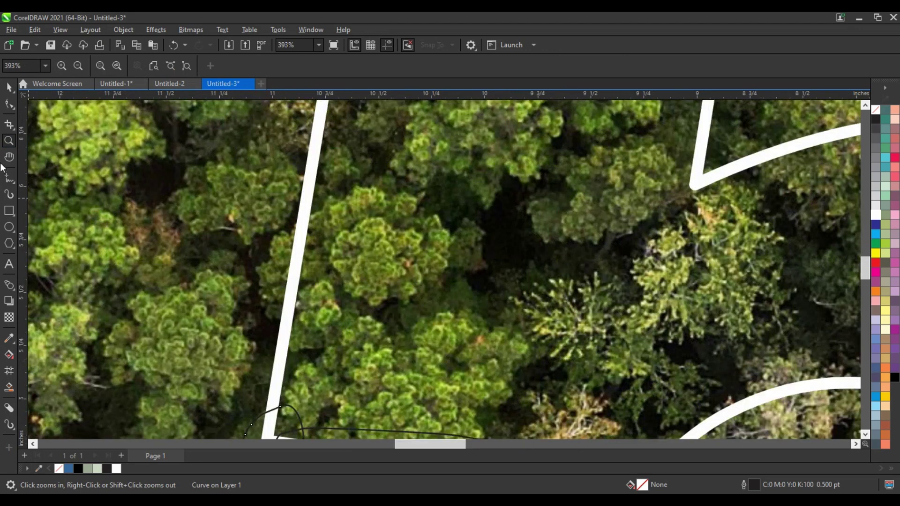
pyautogui.press('F5')
pyautogui.moveTo(295, 229)
pyautogui.mouseDown()
pyautogui.moveTo(263, 277)
pyautogui.moveTo(329, 264)
pyautogui.moveTo(310, 221)
pyautogui.mouseUp()
# Zoom in on the 5's top-left corner for more freehand tracing
pyautogui.scroll(-2, 328, 262)
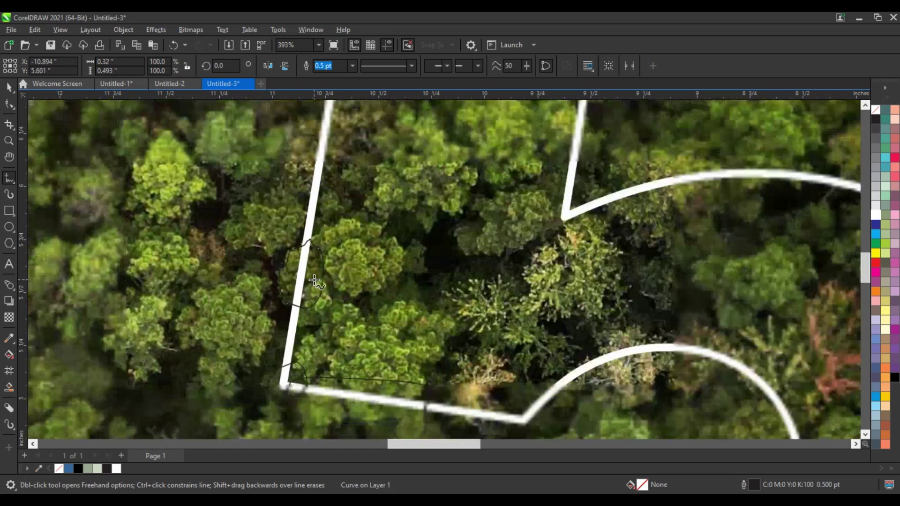
pyautogui.scroll(-2, 333, 272)
pyautogui.scroll(-2, 339, 283)
pyautogui.scroll(-3, 342, 275)
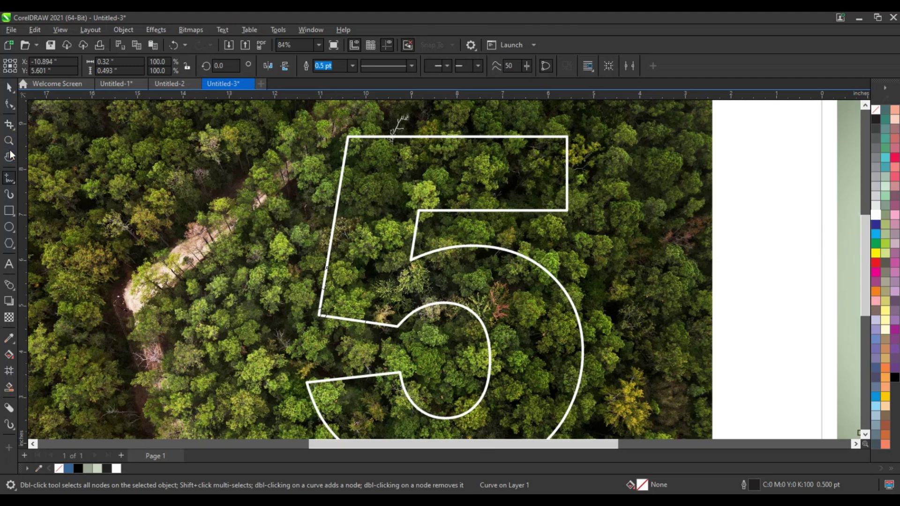
pyautogui.click(8, 140)
pyautogui.moveTo(307, 117)
pyautogui.mouseDown()
pyautogui.moveTo(427, 184)
pyautogui.moveTo(405, 159)
pyautogui.moveTo(311, 216)
pyautogui.moveTo(313, 312)
pyautogui.moveTo(420, 249)
pyautogui.moveTo(417, 220)
pyautogui.mouseUp()
pyautogui.click(11, 180)
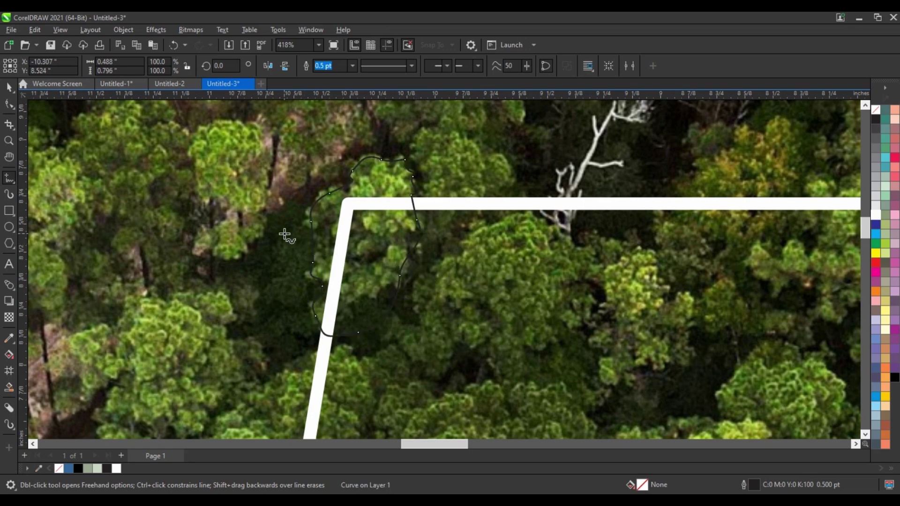
# Zoom back out to frame the forest photo and the 5 outline
pyautogui.scroll(-2, 286, 236)
pyautogui.scroll(-2, 285, 235)
pyautogui.scroll(-2, 286, 236)
pyautogui.scroll(-2, 286, 236)
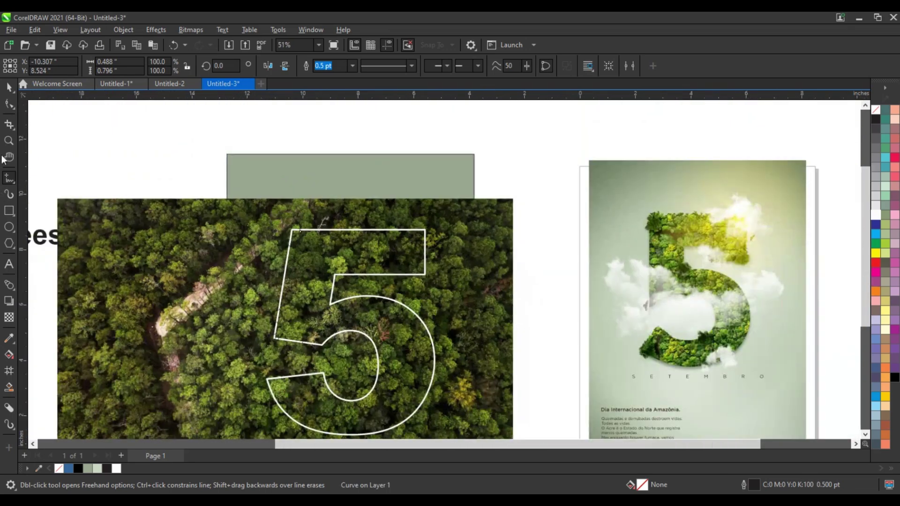
pyautogui.click(9, 139)
pyautogui.scroll(-2, 311, 231)
pyautogui.moveTo(189, 191); pyautogui.dragTo(468, 404)
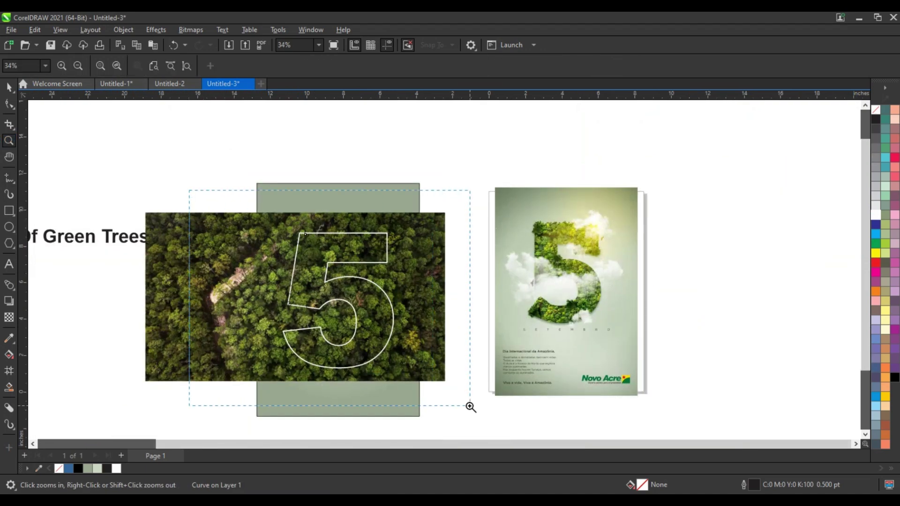
# Select the traced treetop shape with the 5 and weld them together
pyautogui.click(10, 90)
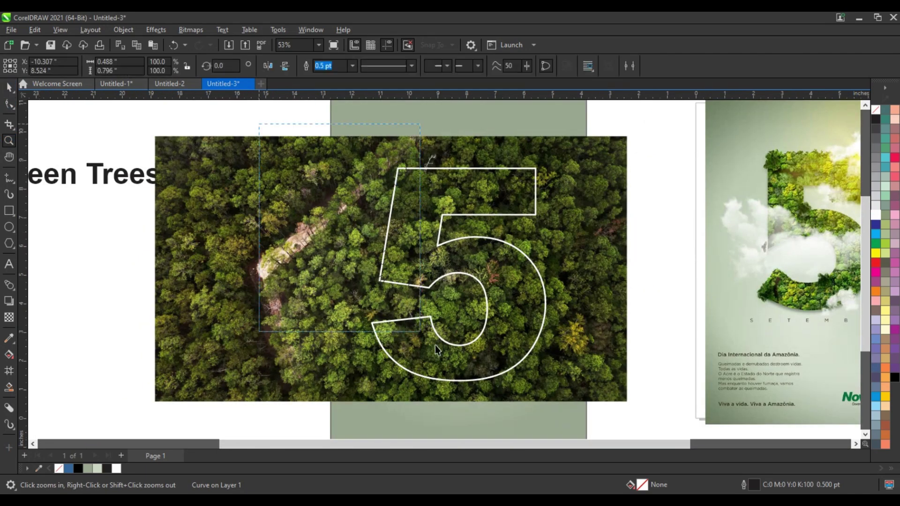
pyautogui.moveTo(489, 378); pyautogui.dragTo(494, 378)
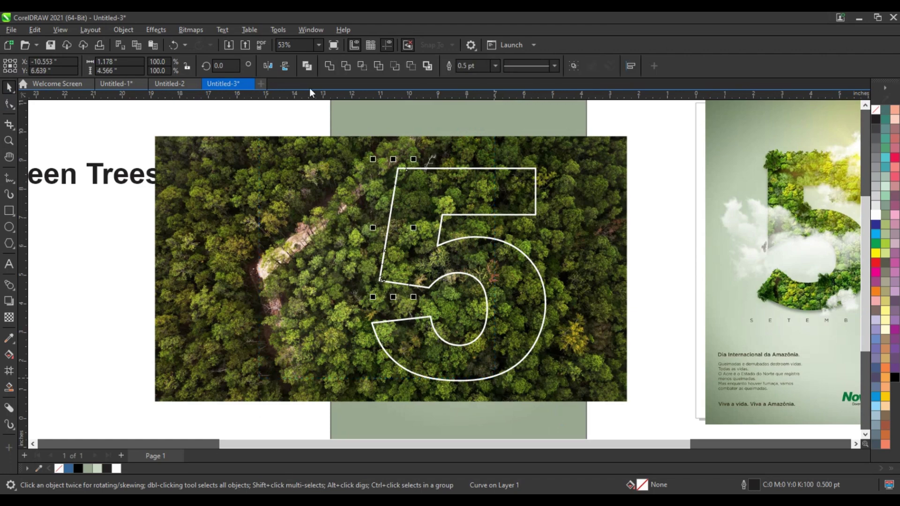
pyautogui.click(449, 173)
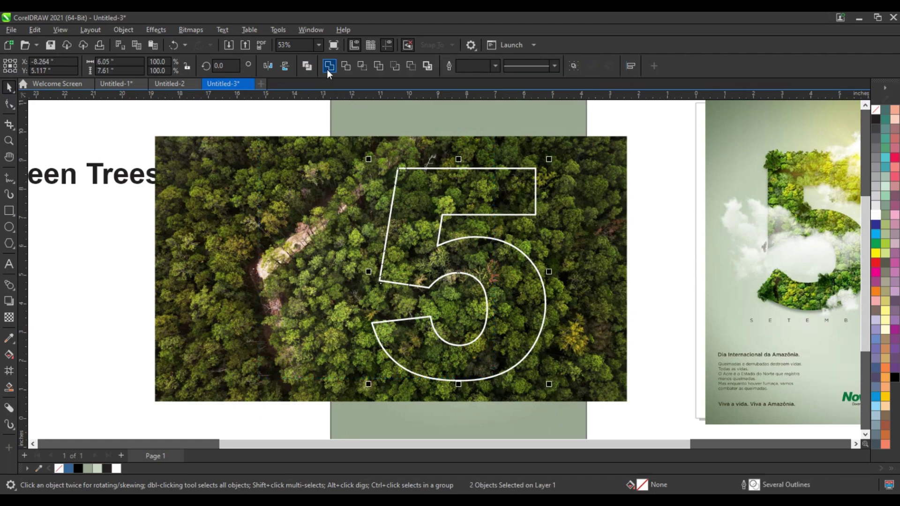
pyautogui.click(328, 69)
# Zoom into the 5's inner bowl and trace a freehand treetop shape overlapping its curve
pyautogui.press('Escape')
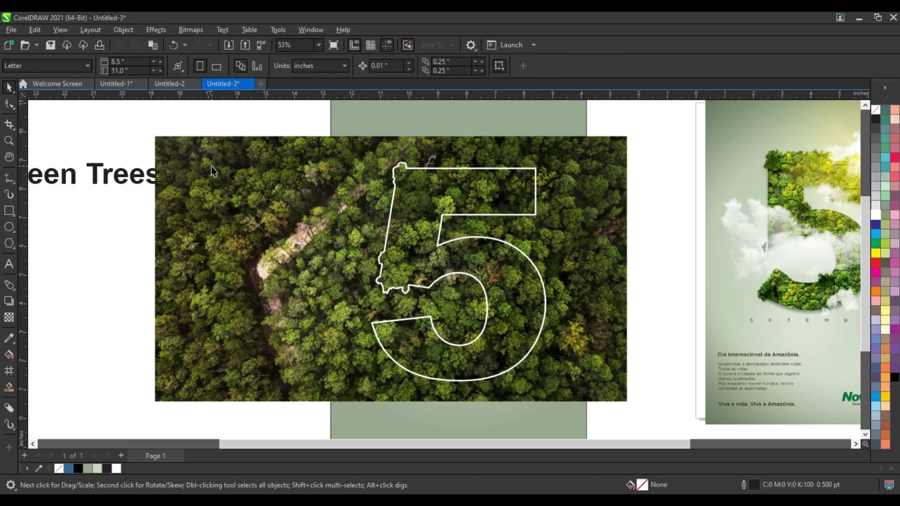
pyautogui.click(8, 140)
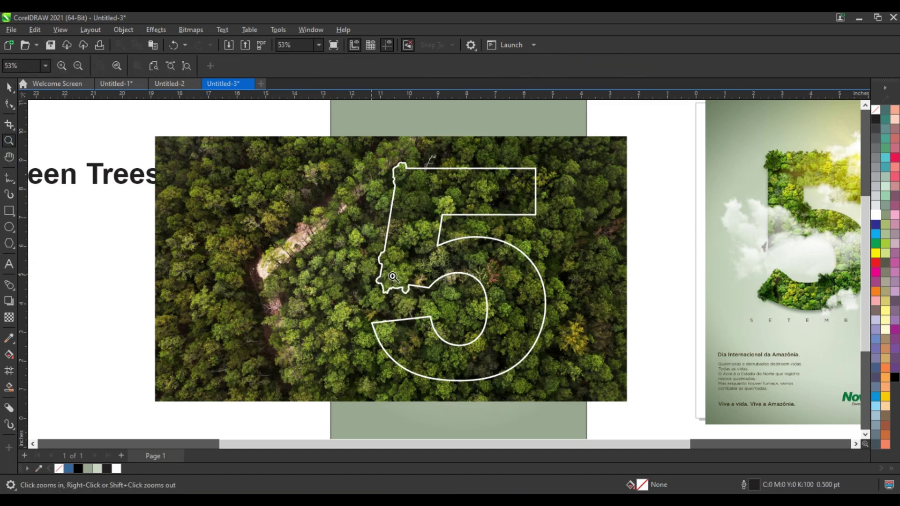
pyautogui.moveTo(404, 237); pyautogui.dragTo(597, 365)
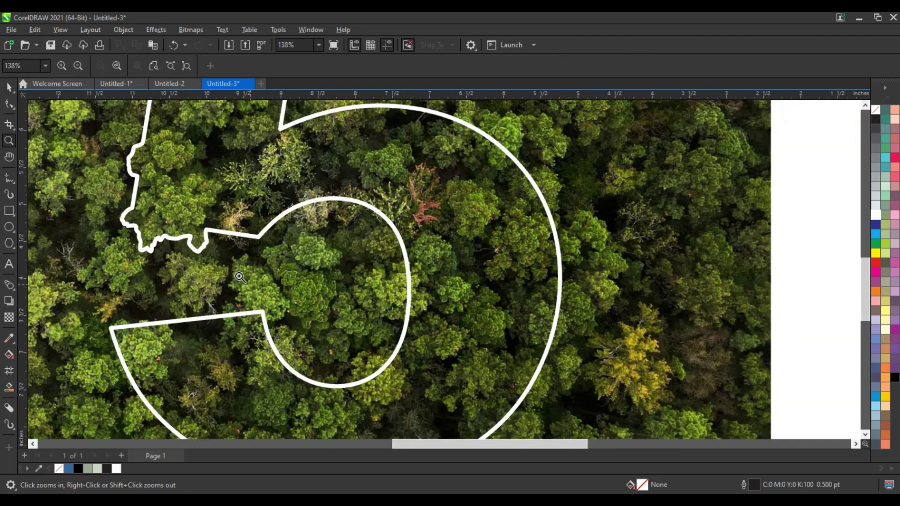
pyautogui.moveTo(237, 275); pyautogui.dragTo(505, 424)
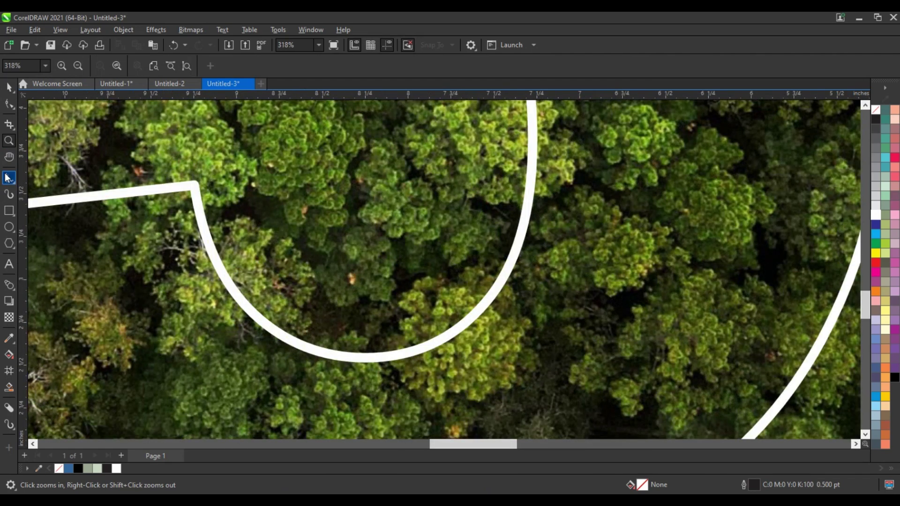
pyautogui.press('F5')
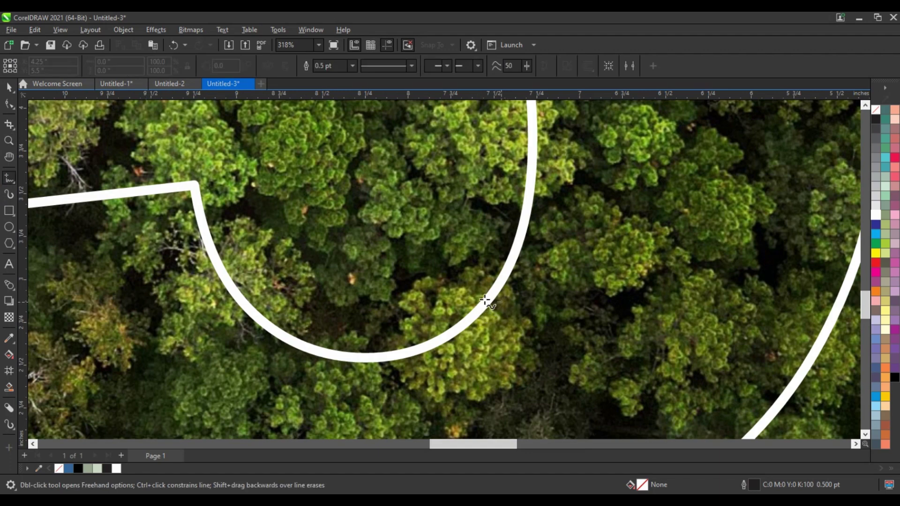
pyautogui.moveTo(468, 295)
pyautogui.mouseDown()
pyautogui.moveTo(449, 291)
pyautogui.moveTo(406, 317)
pyautogui.moveTo(427, 378)
pyautogui.moveTo(501, 322)
pyautogui.moveTo(505, 305)
pyautogui.mouseUp()
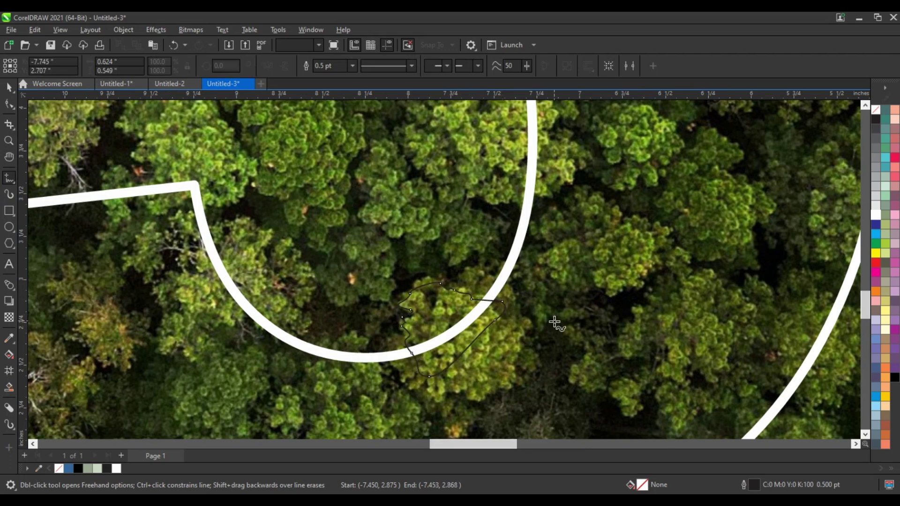
pyautogui.press('space')
# Weld the treetop shape into the 5 outline and thin the outline to 1.5 pt
pyautogui.keyDown('shift'); pyautogui.click(526, 236); pyautogui.keyUp('shift')
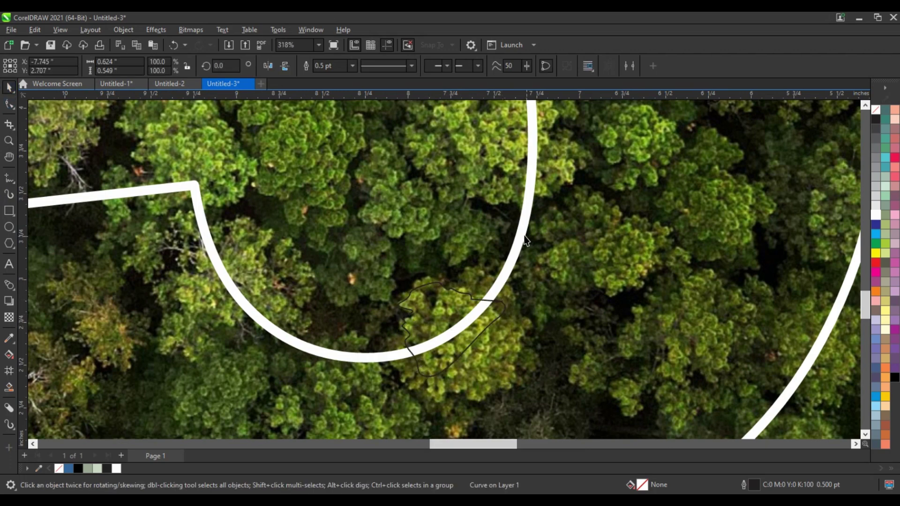
pyautogui.click(329, 66)
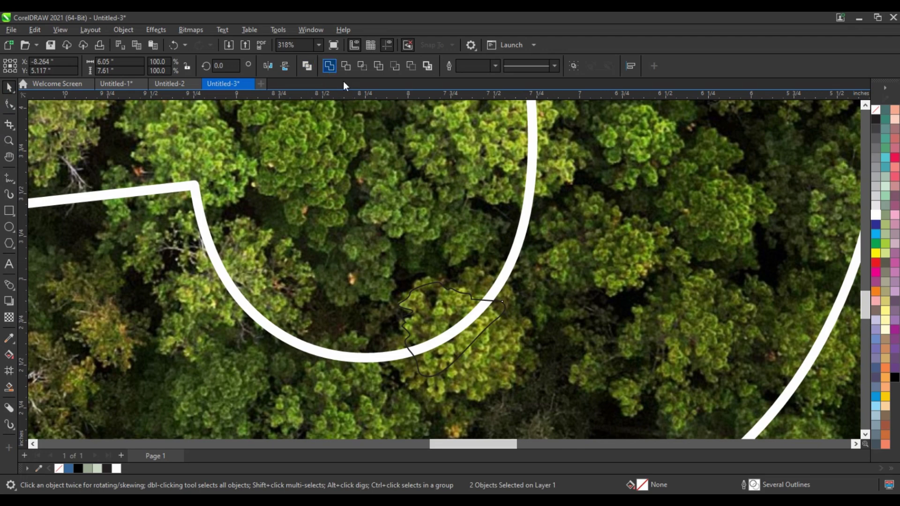
pyautogui.click(352, 66)
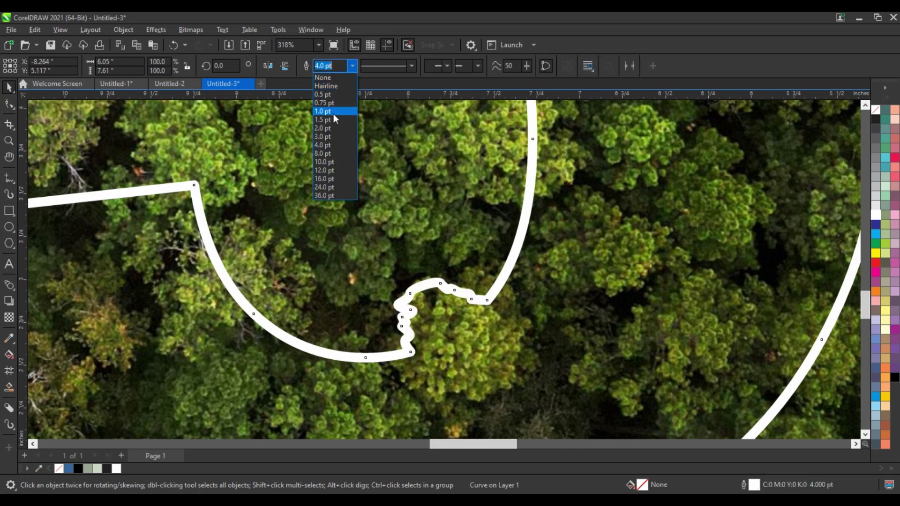
pyautogui.click(335, 120)
pyautogui.scroll(-5, 467, 252)
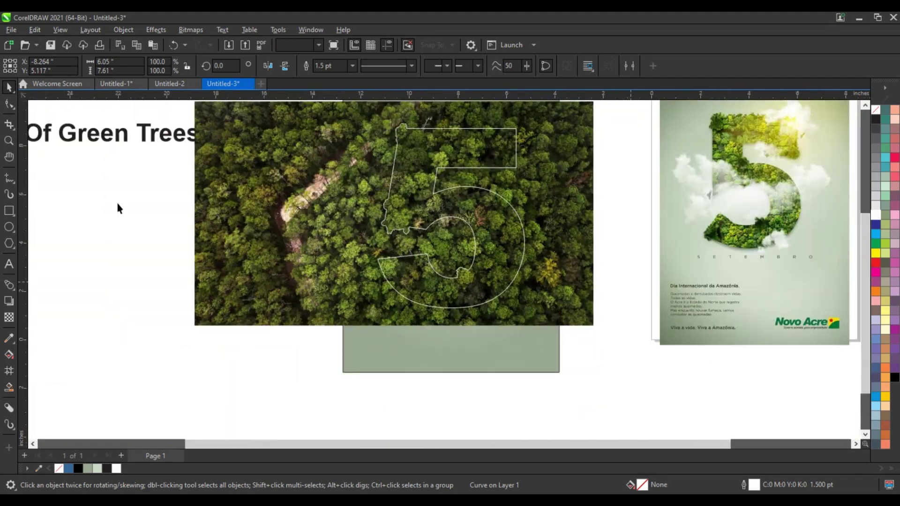
# Draw a leafy bump at the inner corner under the 5's top bar and weld it in
pyautogui.click(118, 208)
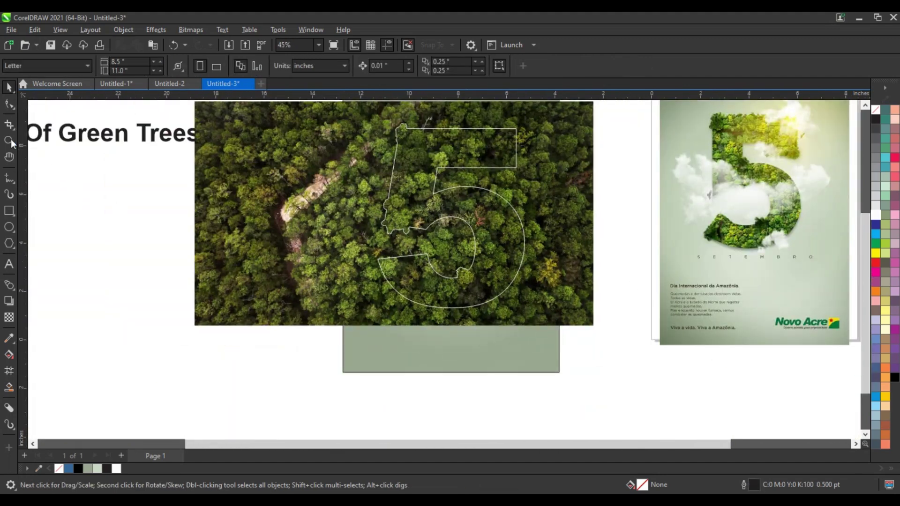
pyautogui.click(9, 140)
pyautogui.moveTo(381, 129); pyautogui.dragTo(573, 207)
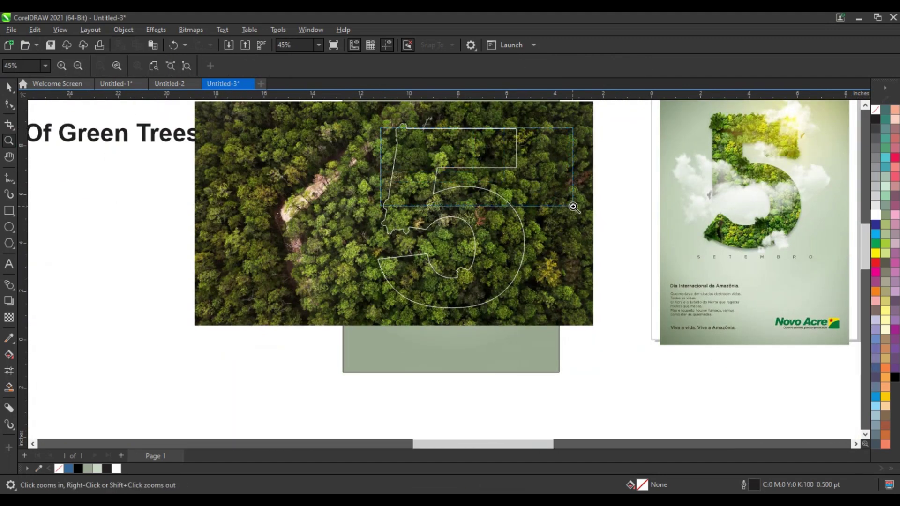
pyautogui.moveTo(249, 194); pyautogui.dragTo(739, 349)
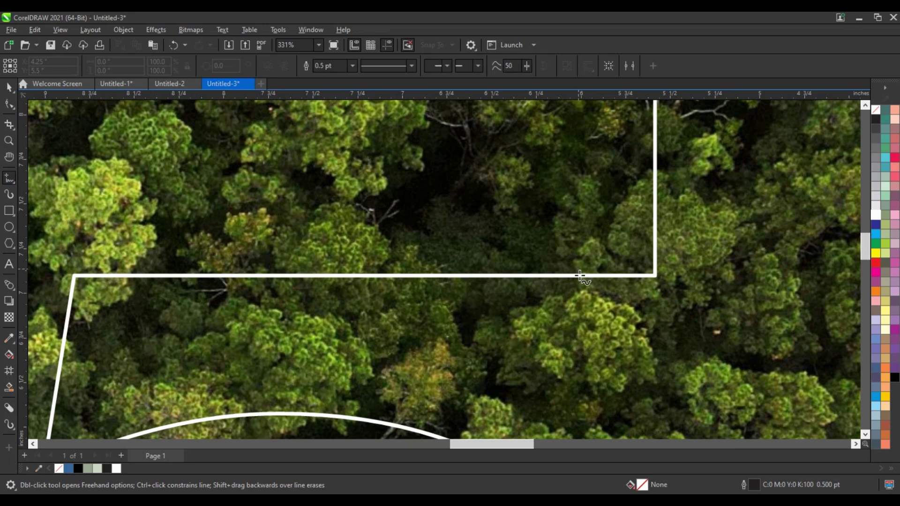
pyautogui.moveTo(622, 299)
pyautogui.mouseDown()
pyautogui.moveTo(657, 287)
pyautogui.moveTo(686, 251)
pyautogui.mouseUp()
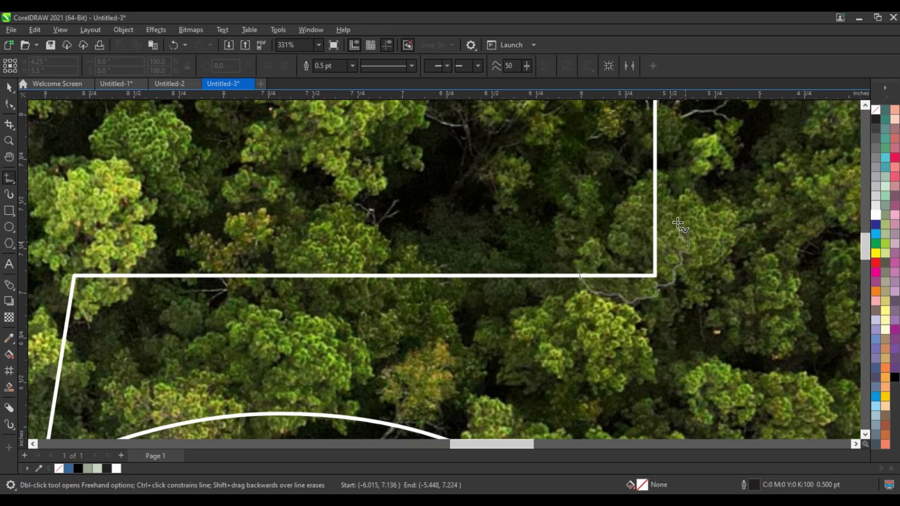
pyautogui.moveTo(648, 171); pyautogui.dragTo(578, 267)
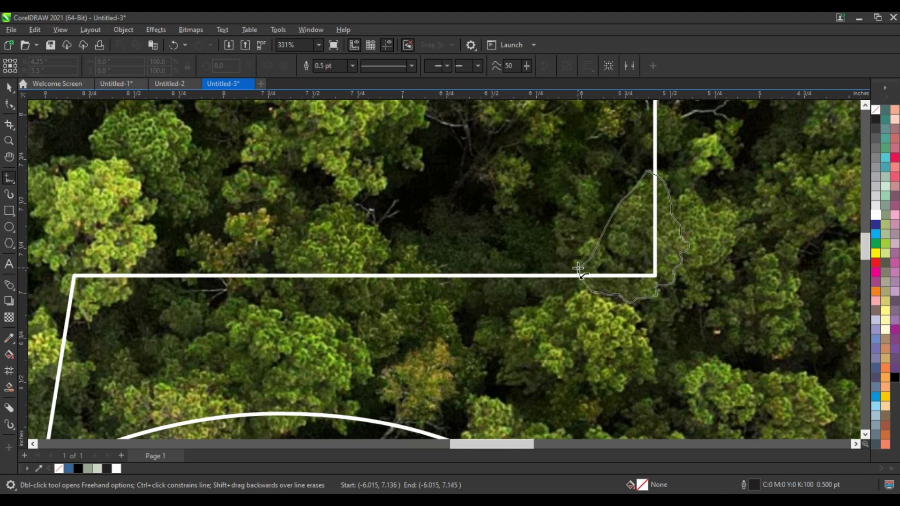
pyautogui.click(8, 107)
pyautogui.click(8, 87)
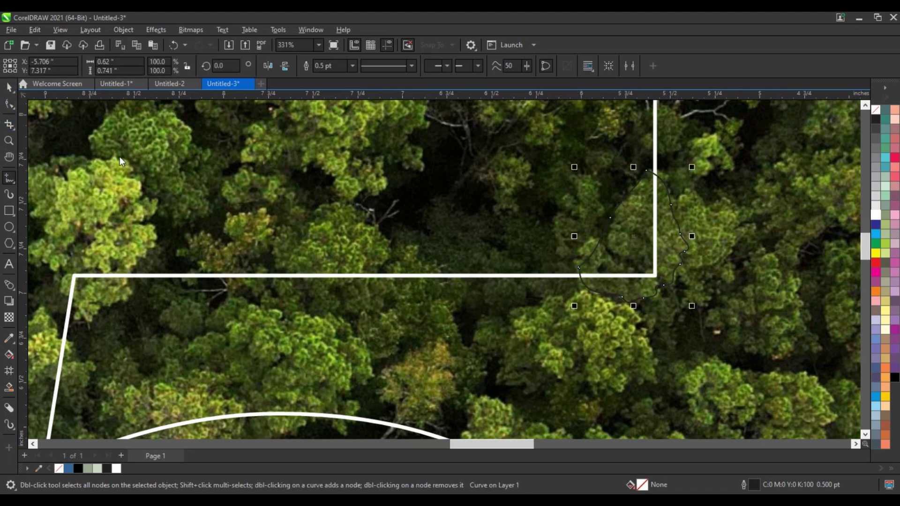
pyautogui.keyDown('shift'); pyautogui.click(473, 232); pyautogui.keyUp('shift')
pyautogui.click(329, 68)
pyautogui.write('1.5')
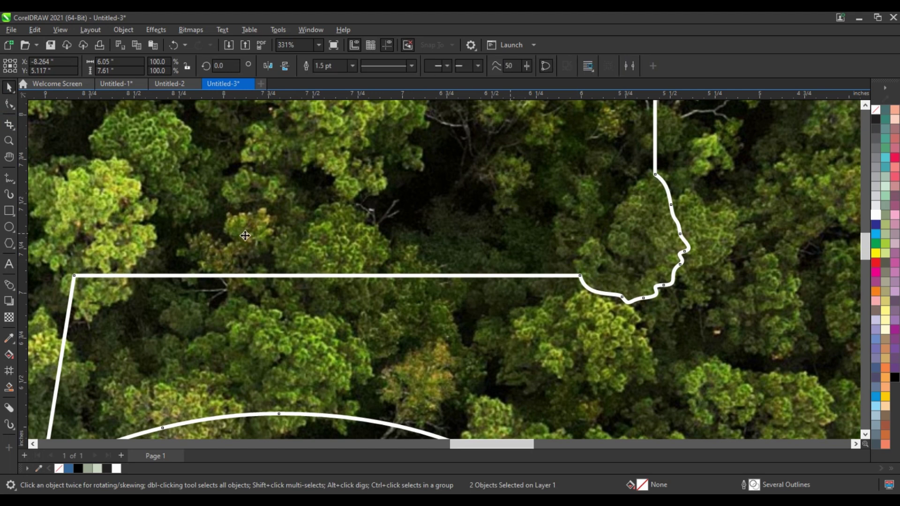
# Draw a second leafy bump at the left end of the top bar and weld it in
pyautogui.click(62, 296)
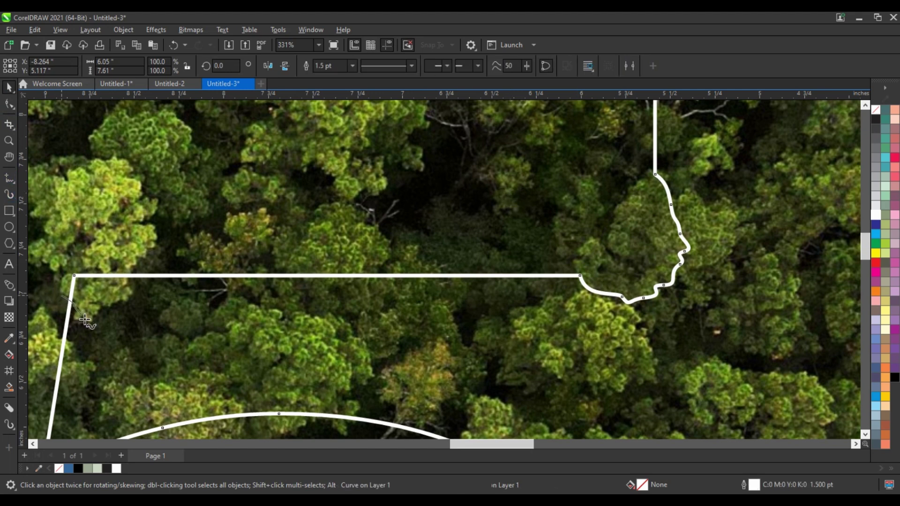
pyautogui.moveTo(95, 304); pyautogui.dragTo(128, 299)
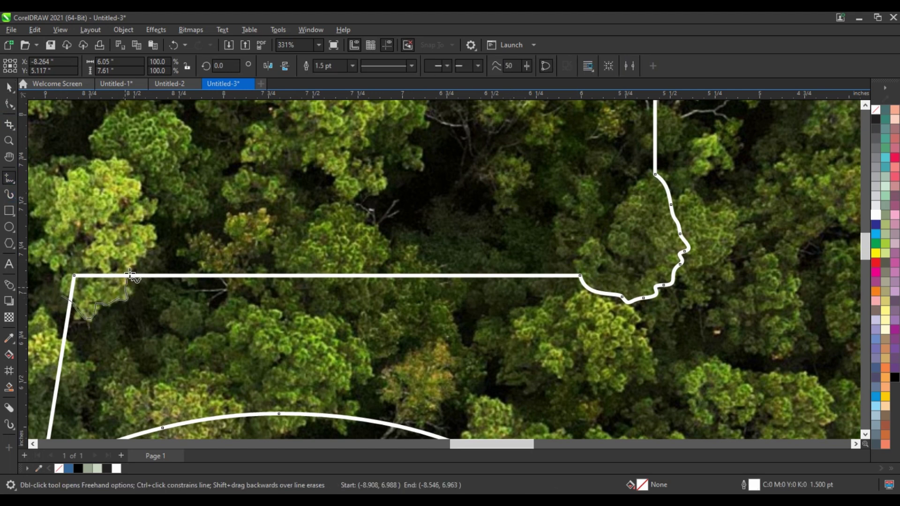
pyautogui.moveTo(63, 283); pyautogui.dragTo(62, 292)
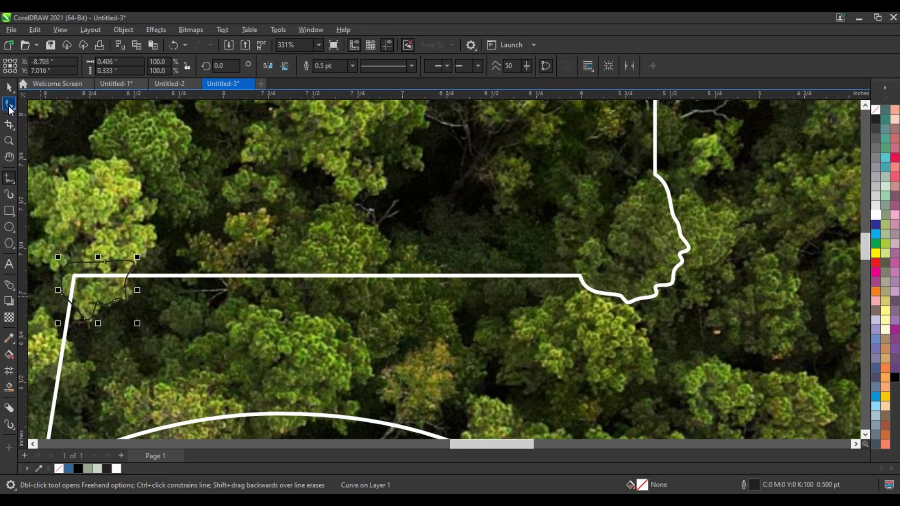
pyautogui.press('space')
pyautogui.hotkey('ctrl', 'a')
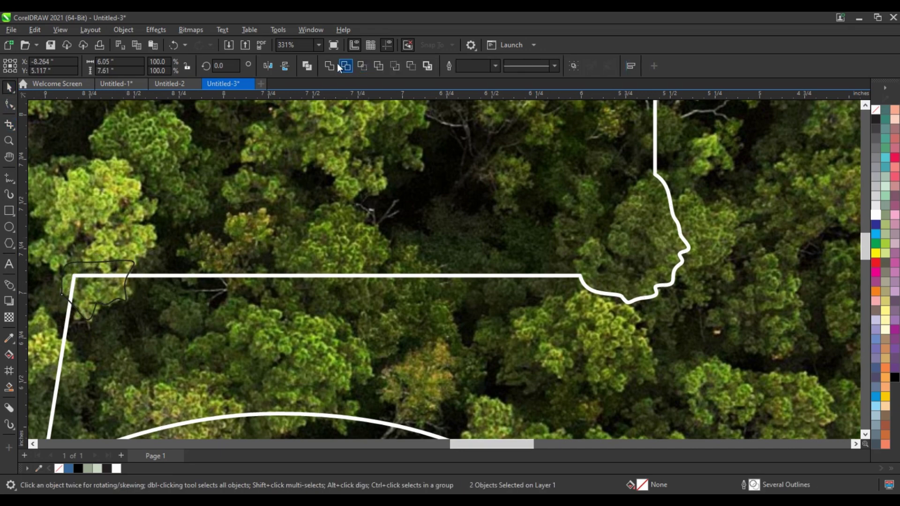
pyautogui.click(330, 65)
pyautogui.scroll(-1, 410, 277)
pyautogui.scroll(-1, 410, 277)
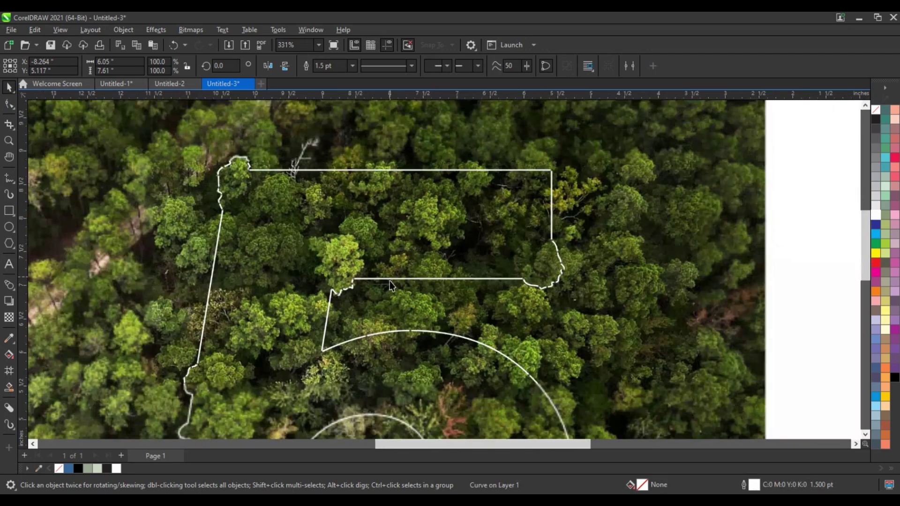
pyautogui.scroll(-1, 410, 276)
pyautogui.scroll(-1, 410, 276)
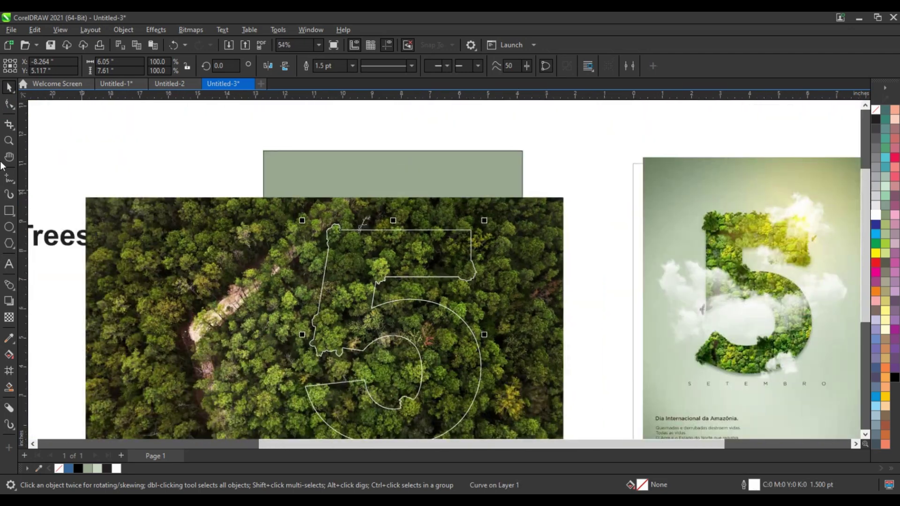
# Trace a wavy freehand treetop shape along the 5's top edge and weld it into the outline
pyautogui.click(8, 141)
pyautogui.moveTo(306, 213); pyautogui.dragTo(538, 311)
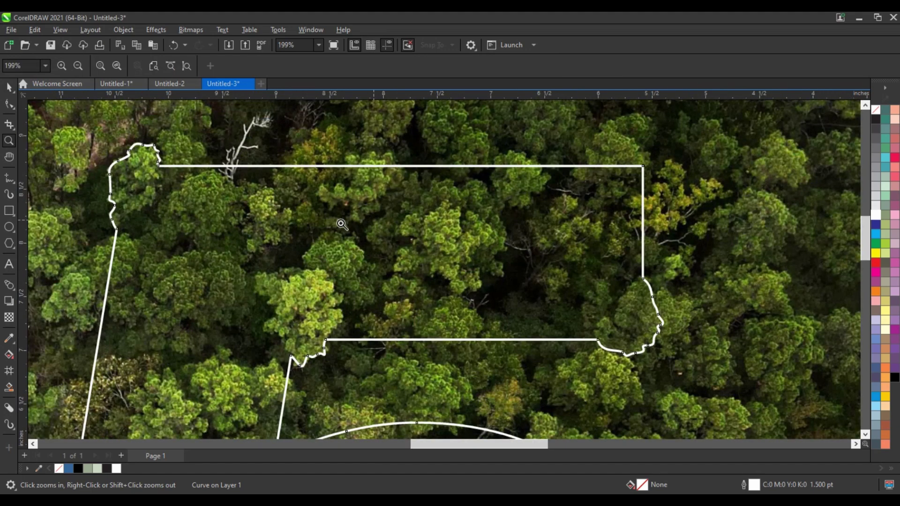
pyautogui.scroll(2, 329, 187)
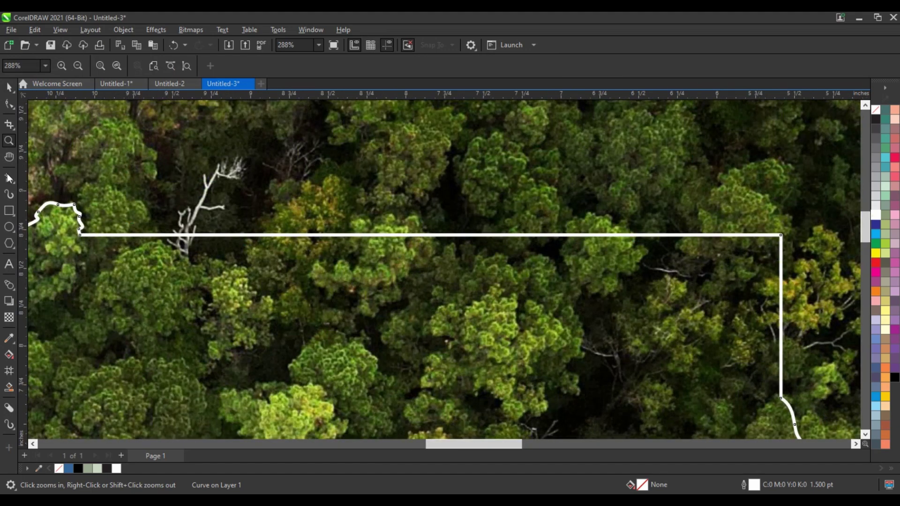
pyautogui.click(9, 178)
pyautogui.click(635, 243)
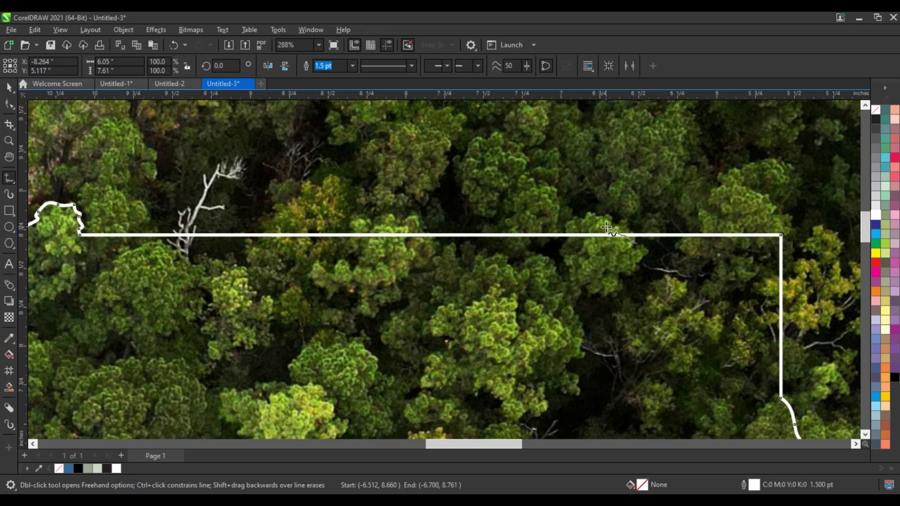
pyautogui.moveTo(557, 237)
pyautogui.mouseDown()
pyautogui.moveTo(214, 247)
pyautogui.moveTo(449, 268)
pyautogui.moveTo(621, 256)
pyautogui.moveTo(636, 243)
pyautogui.mouseUp()
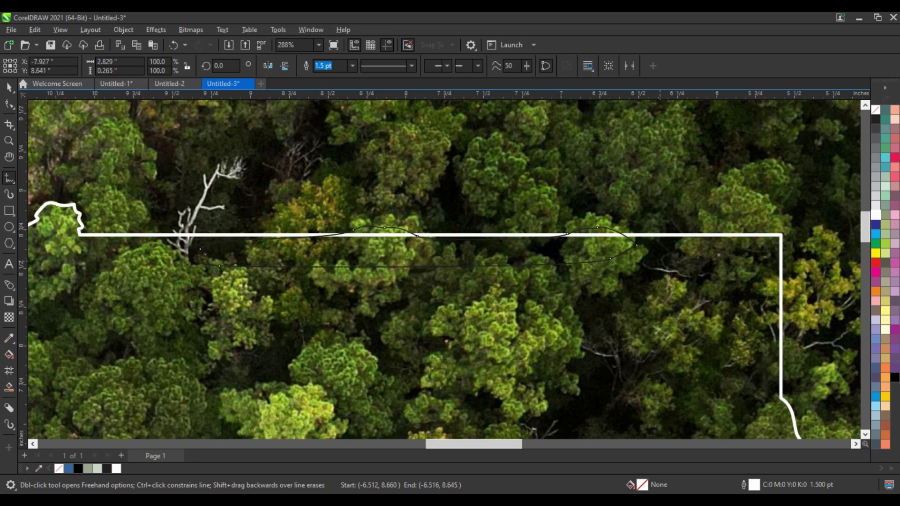
pyautogui.press('space')
pyautogui.keyDown('shift'); pyautogui.click(359, 235); pyautogui.keyUp('shift')
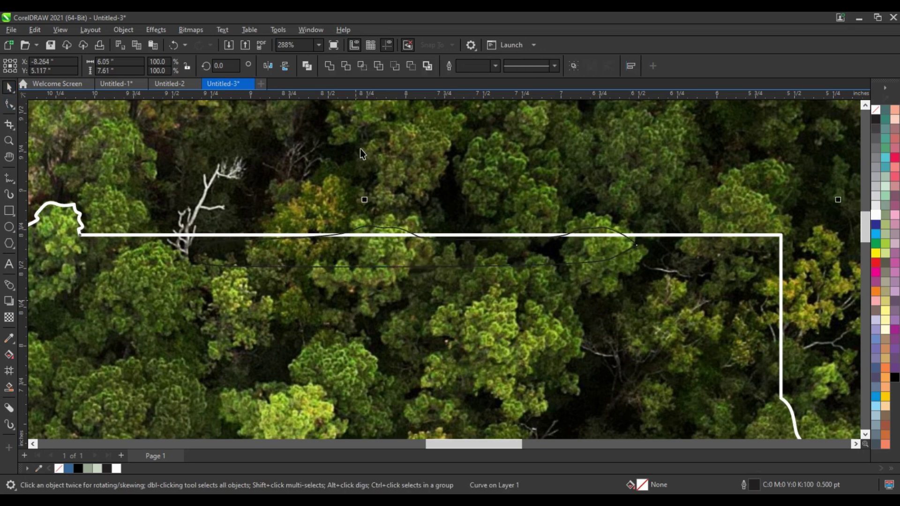
pyautogui.click(333, 67)
pyautogui.scroll(-2, 469, 215)
# Zoom onto the 5's lower curve and draw a closed leafy bump at its left tip
pyautogui.scroll(-1, 469, 216)
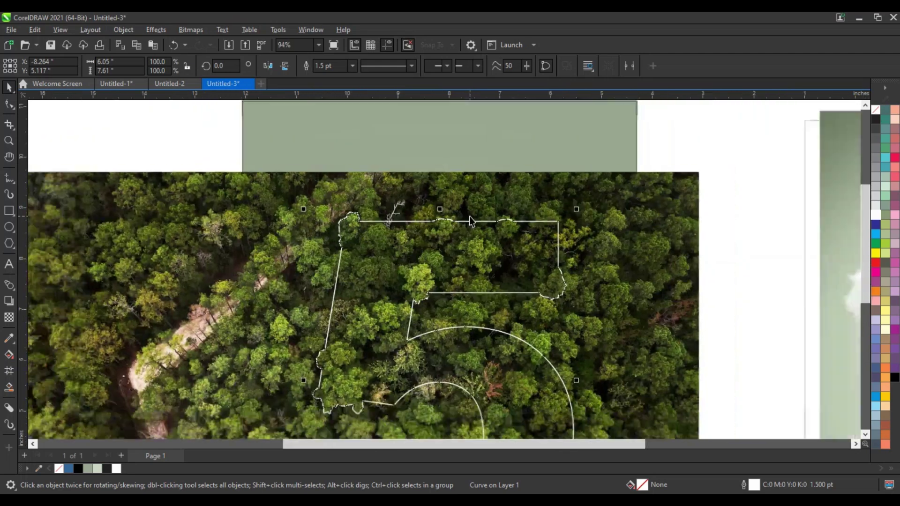
pyautogui.scroll(-1, 469, 215)
pyautogui.scroll(-1, 469, 216)
pyautogui.scroll(-1, 469, 216)
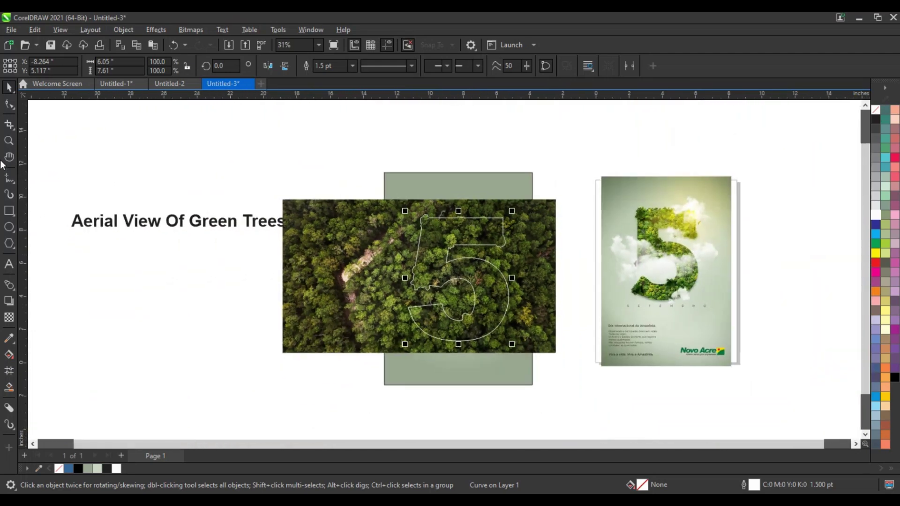
pyautogui.press('z')
pyautogui.moveTo(356, 278); pyautogui.dragTo(592, 382)
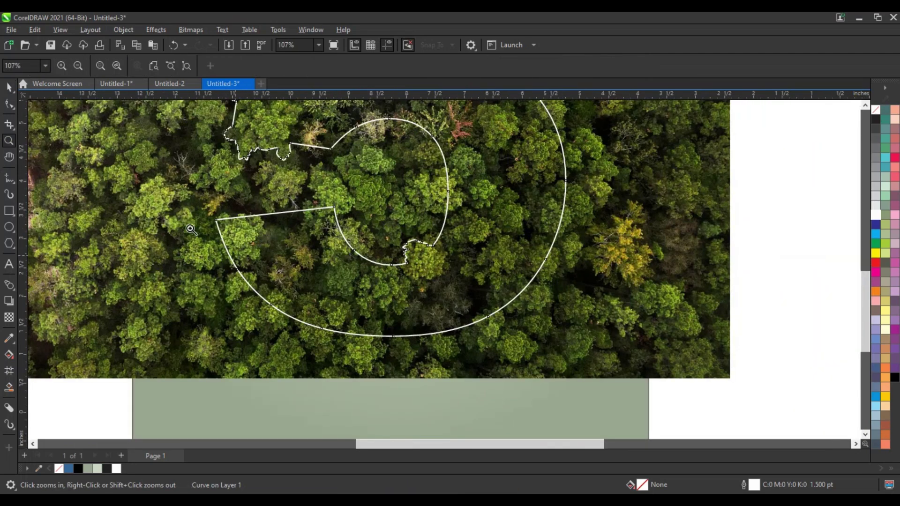
pyautogui.moveTo(162, 182); pyautogui.dragTo(584, 375)
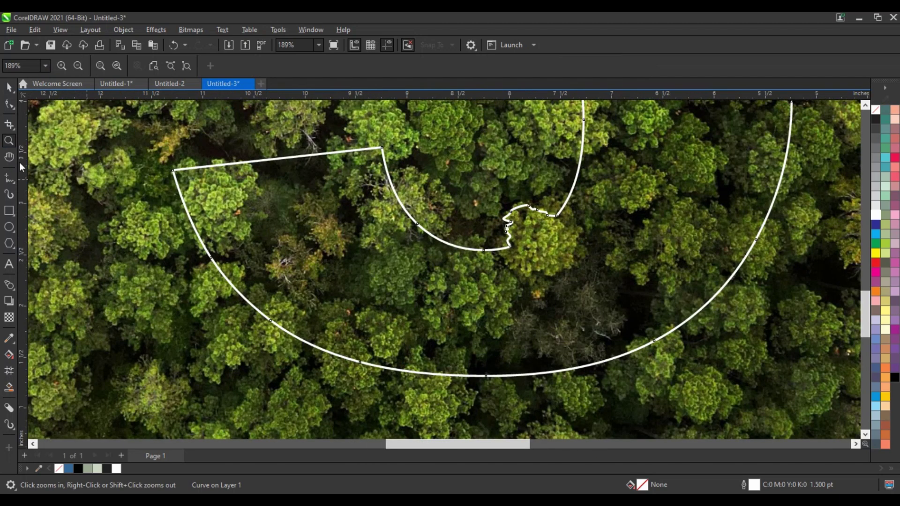
pyautogui.click(10, 179)
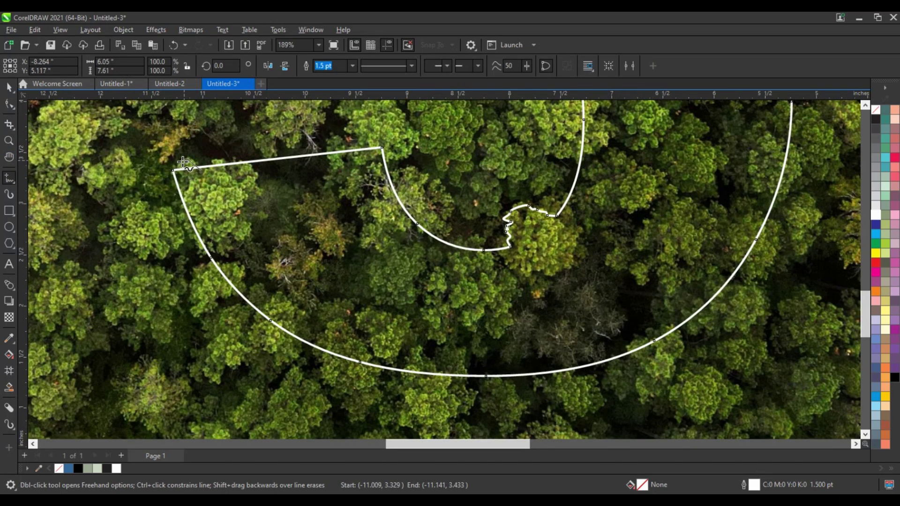
pyautogui.moveTo(174, 188)
pyautogui.mouseDown()
pyautogui.moveTo(178, 210)
pyautogui.moveTo(213, 257)
pyautogui.moveTo(228, 214)
pyautogui.mouseUp()
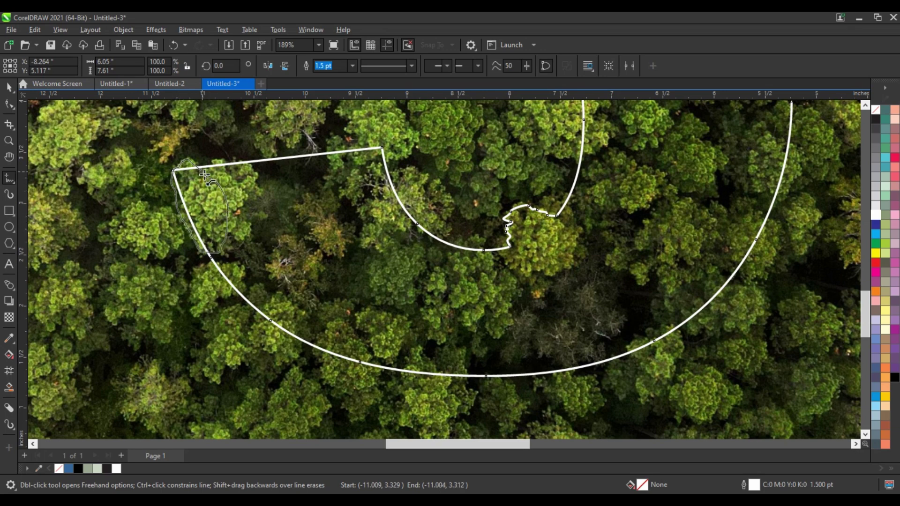
pyautogui.moveTo(204, 176); pyautogui.dragTo(202, 171)
# Weld the bump into the 5 outline, then deselect
pyautogui.press('space')
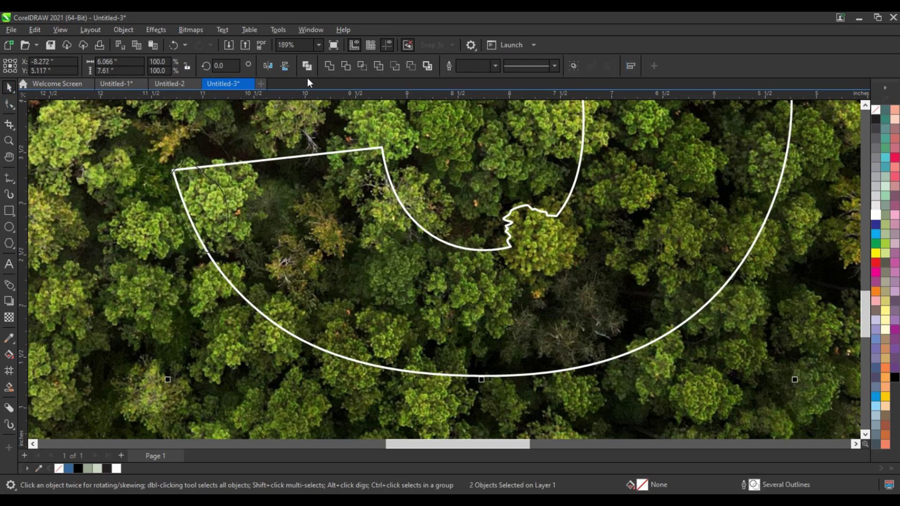
pyautogui.click(328, 66)
pyautogui.scroll(-2, 387, 257)
pyautogui.scroll(-2, 387, 257)
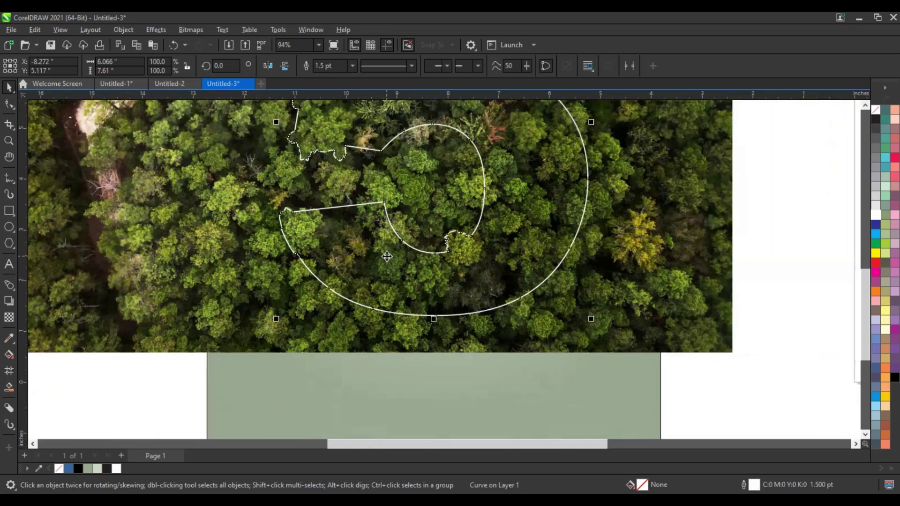
pyautogui.scroll(-1, 386, 256)
pyautogui.scroll(-4, 386, 256)
pyautogui.click(419, 331)
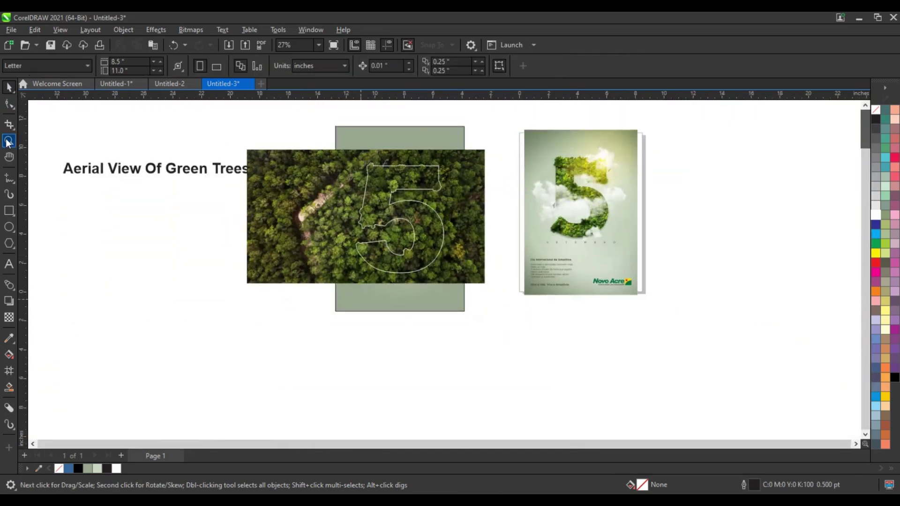
# PowerClip the aerial forest photo inside the leafy 5 outline
pyautogui.click(8, 140)
pyautogui.moveTo(307, 124); pyautogui.dragTo(656, 309)
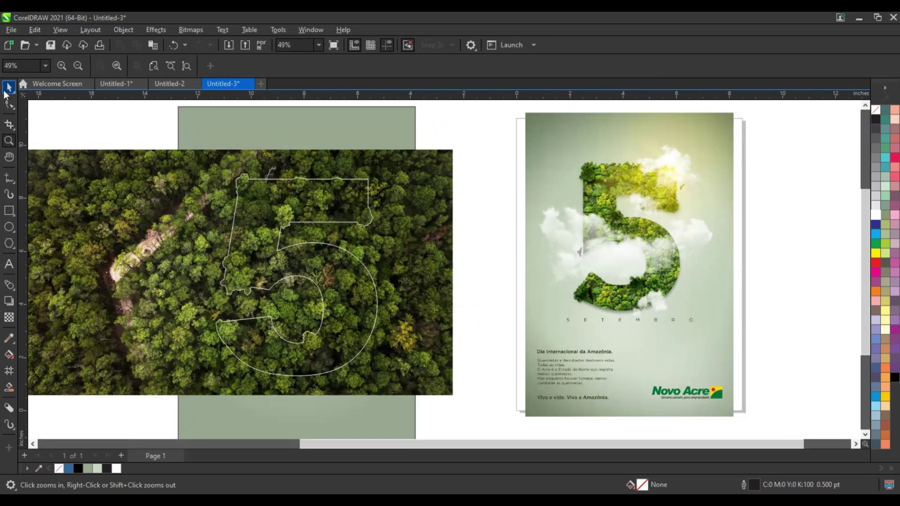
pyautogui.click(5, 89)
pyautogui.rightClick(425, 190)
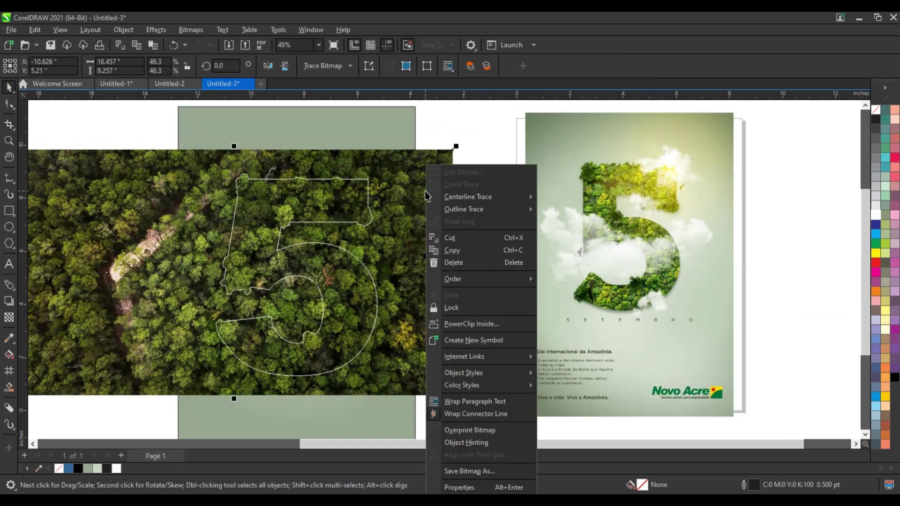
pyautogui.click(465, 325)
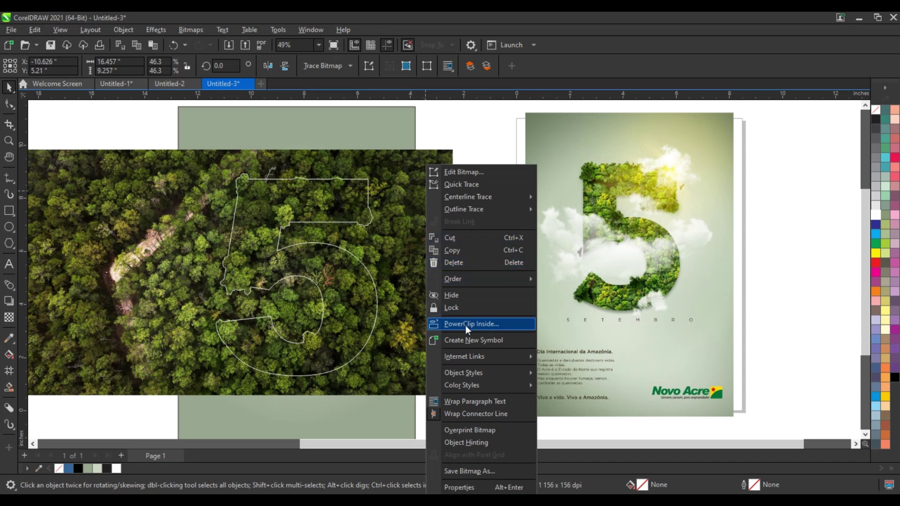
pyautogui.click(365, 218)
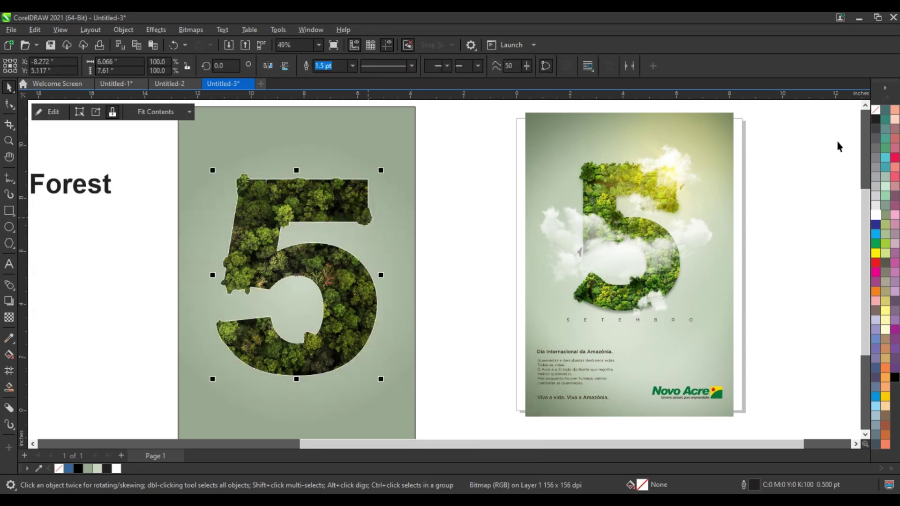
pyautogui.rightClick(874, 108)
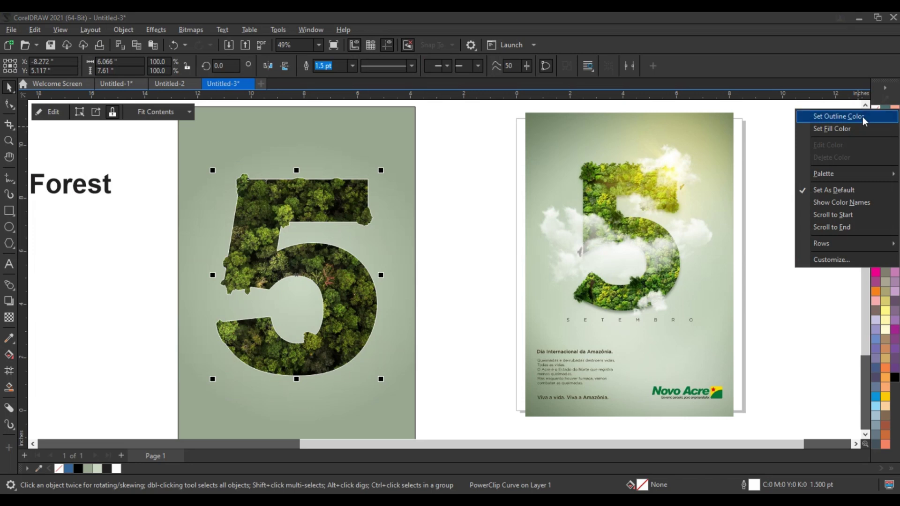
# Remove the forest 5's outline and give it a drop shadow at 67 opacity
pyautogui.click(838, 117)
pyautogui.click(423, 294)
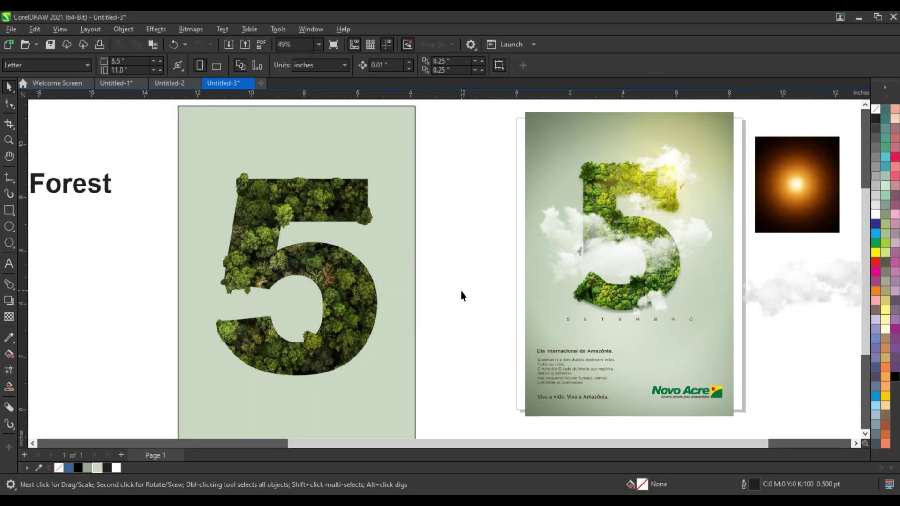
pyautogui.click(363, 300)
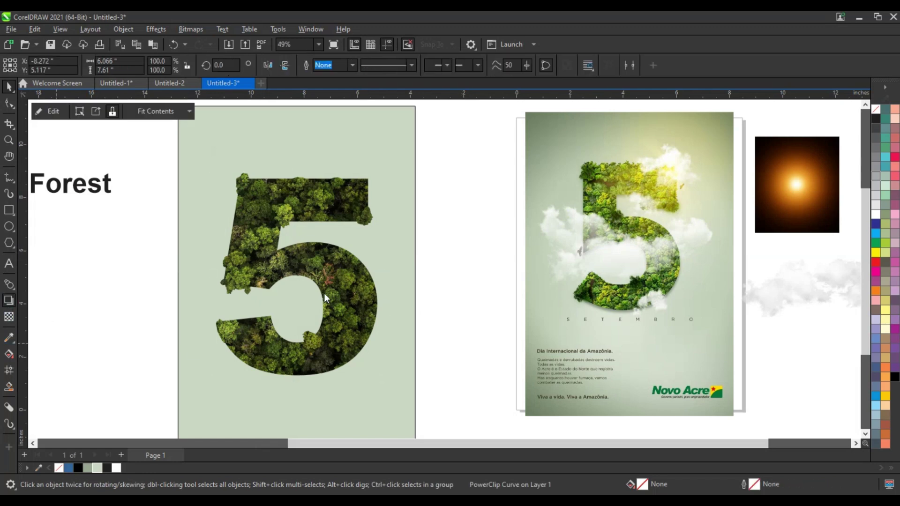
pyautogui.moveTo(296, 274); pyautogui.dragTo(367, 381)
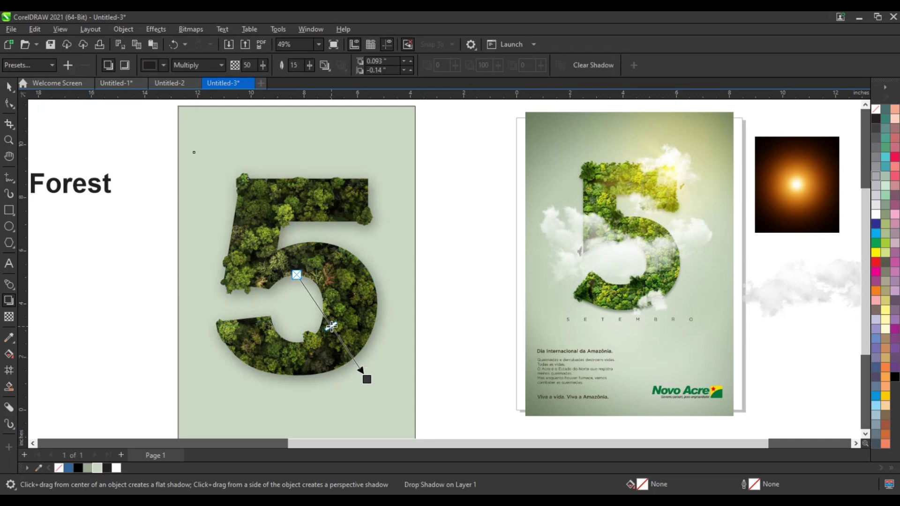
pyautogui.moveTo(332, 326); pyautogui.dragTo(343, 342)
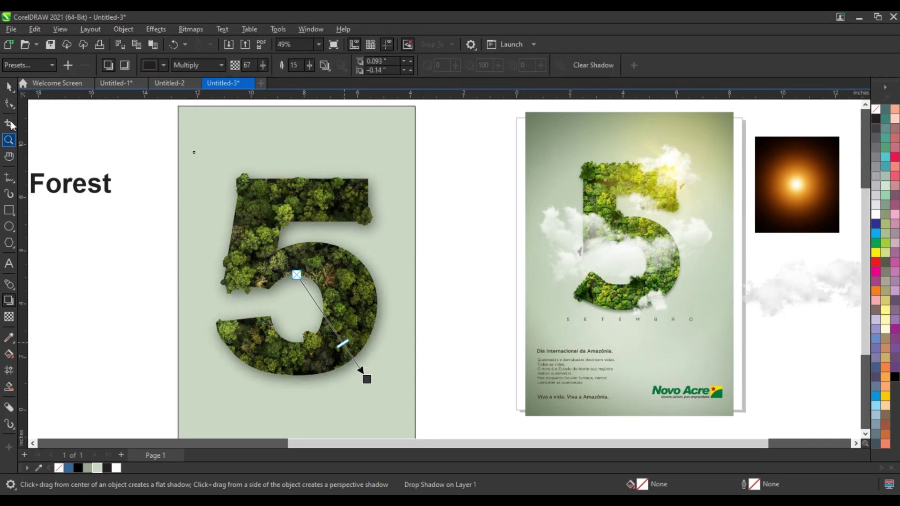
# Break the drop shadow apart from the 5 into a separate object
pyautogui.click(11, 89)
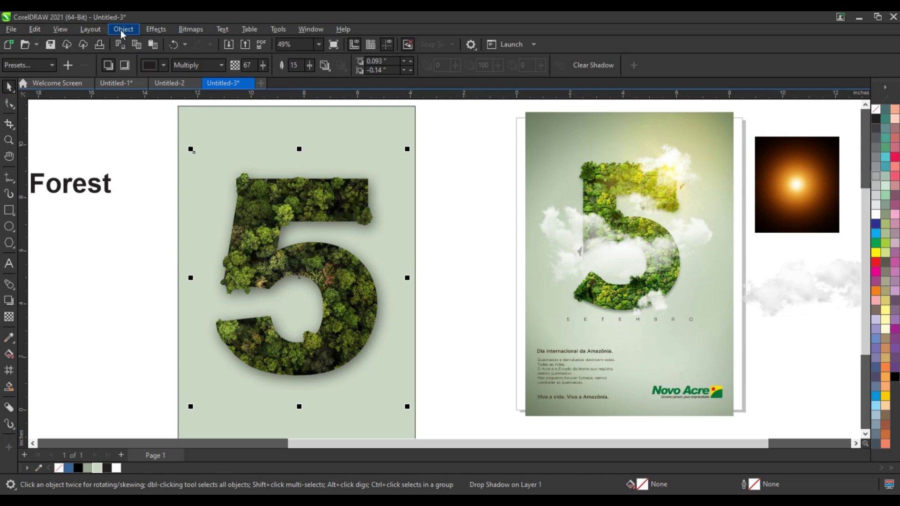
pyautogui.click(123, 29)
pyautogui.click(165, 284)
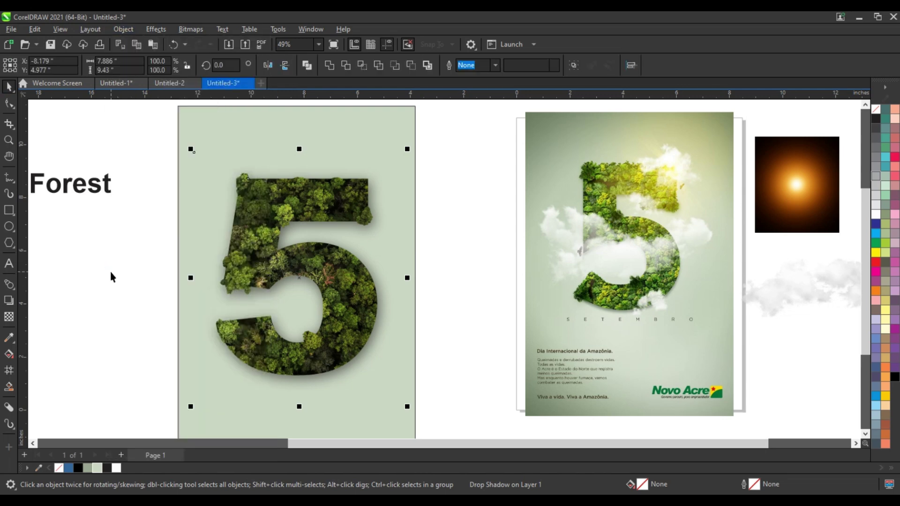
pyautogui.click(113, 277)
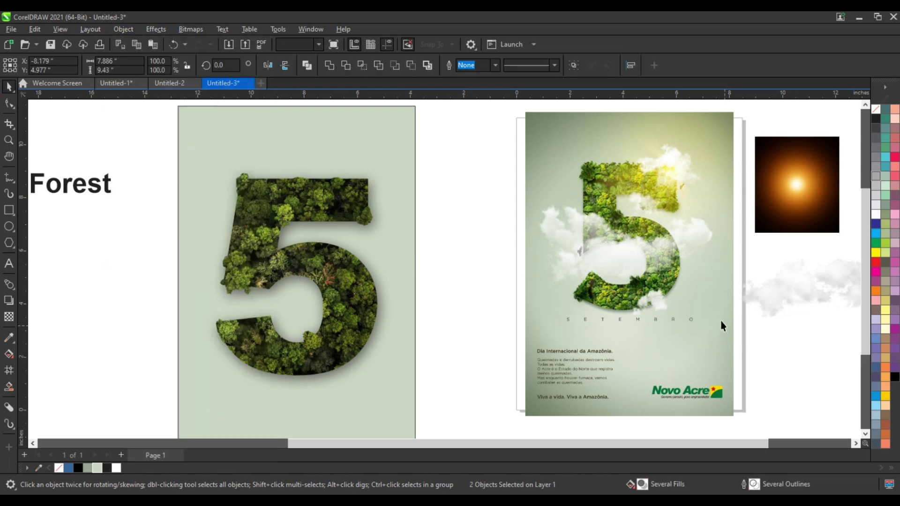
# Move the cloud image over the lower 5 and set its transparency to 21
pyautogui.click(759, 308)
pyautogui.moveTo(780, 299); pyautogui.dragTo(242, 284)
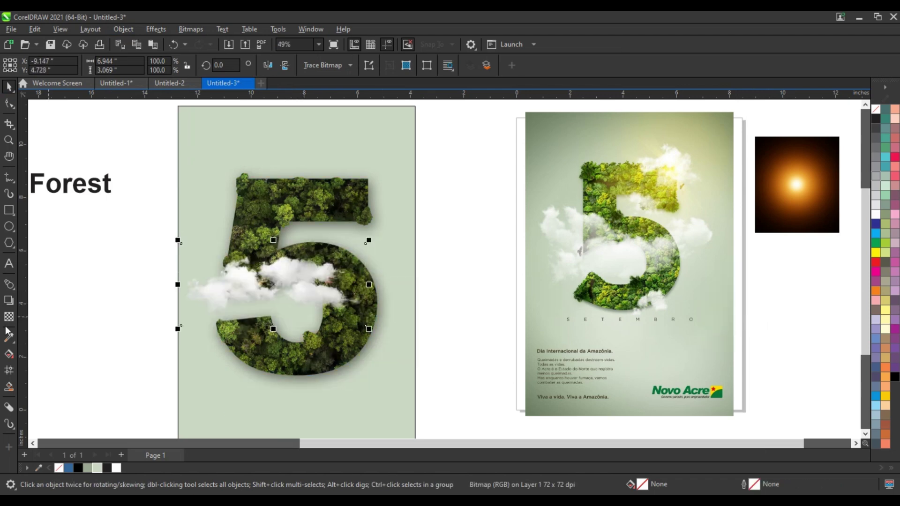
pyautogui.click(9, 317)
pyautogui.click(281, 334)
pyautogui.click(258, 337)
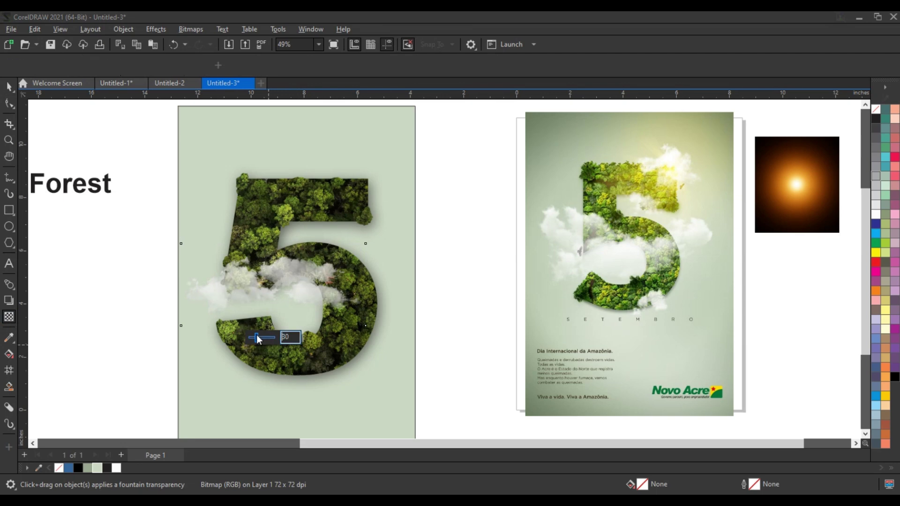
pyautogui.moveTo(258, 338); pyautogui.dragTo(255, 340)
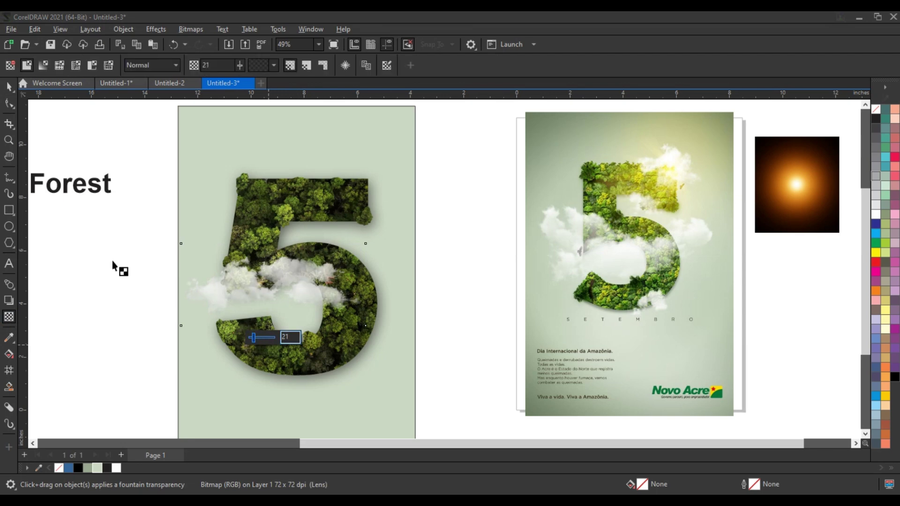
pyautogui.press('space')
# Shrink the clouds to 82%, reposition them across the 5, and raise transparency to 36
pyautogui.moveTo(366, 325); pyautogui.dragTo(350, 334)
pyautogui.moveTo(282, 288); pyautogui.dragTo(288, 294)
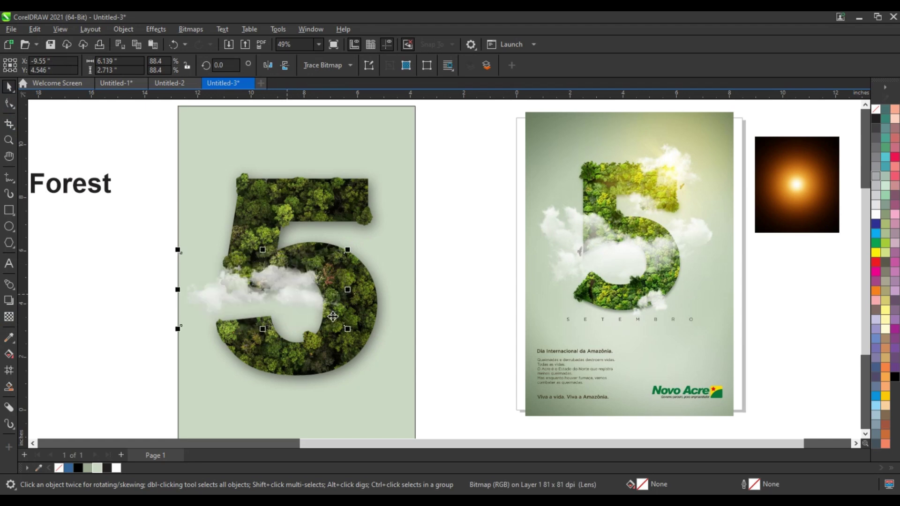
pyautogui.moveTo(347, 330); pyautogui.dragTo(335, 324)
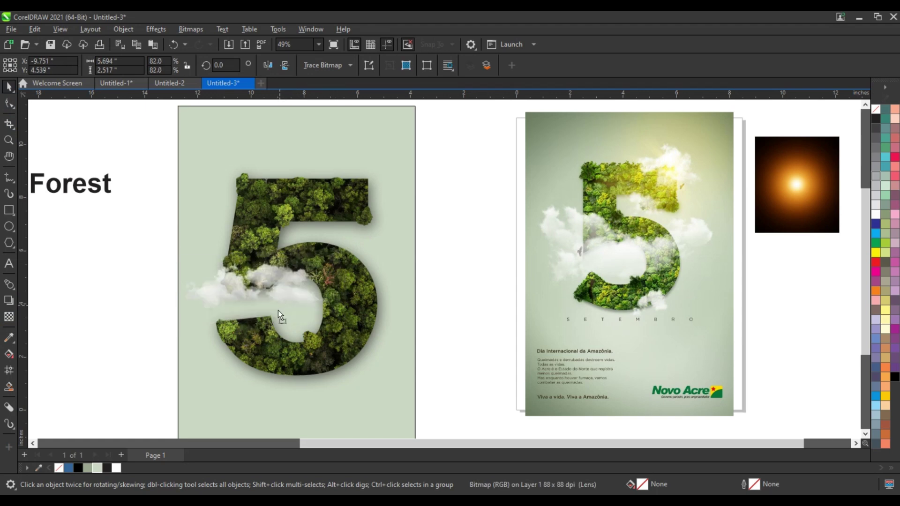
pyautogui.moveTo(279, 300); pyautogui.dragTo(284, 305)
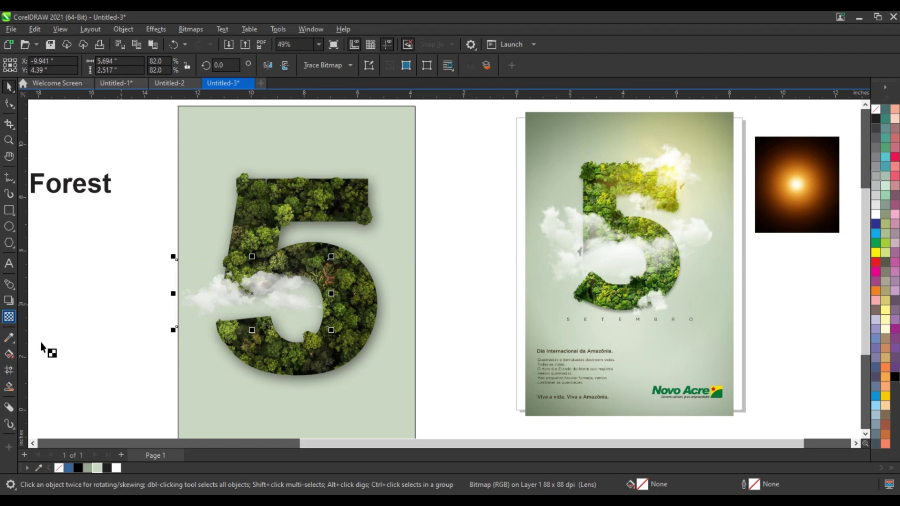
pyautogui.press('space')
pyautogui.moveTo(233, 346); pyautogui.dragTo(237, 342)
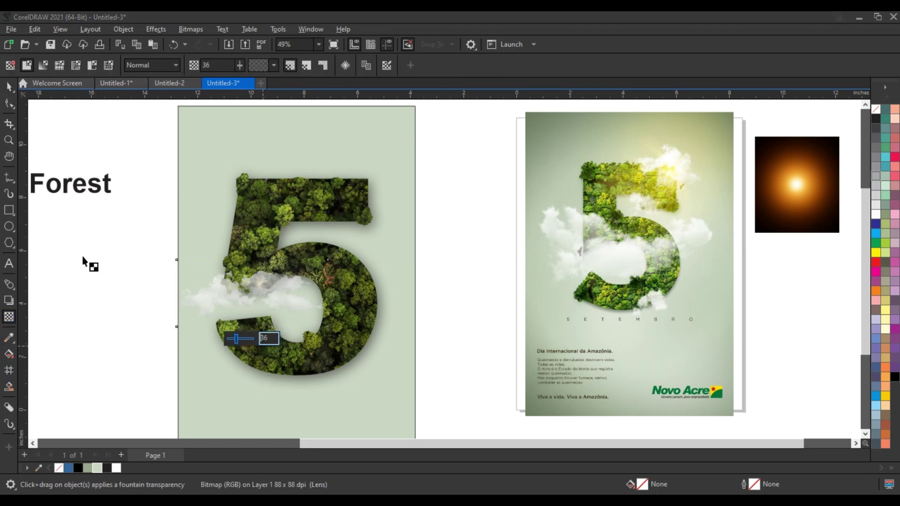
pyautogui.press('space')
# Place a smaller horizontally mirrored cloud copy near the 5's top with transparency 11
pyautogui.moveTo(305, 270); pyautogui.dragTo(402, 164)
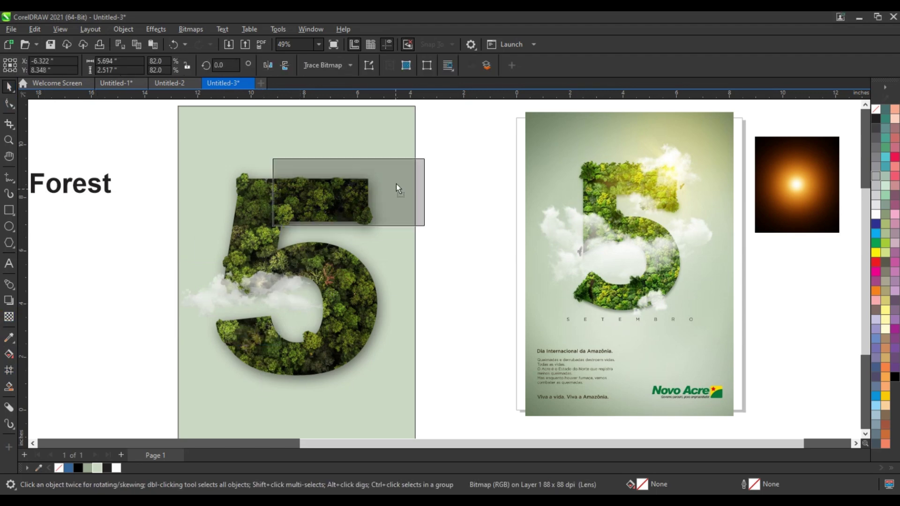
pyautogui.click(270, 64)
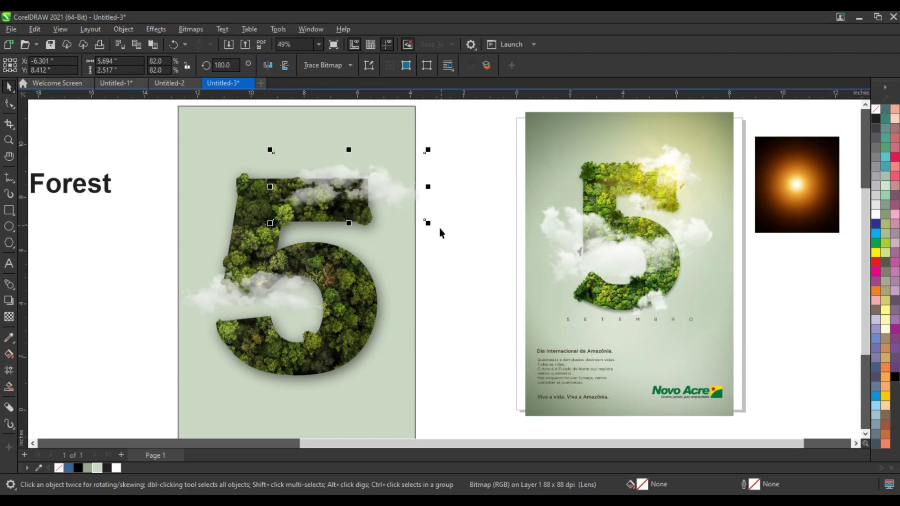
pyautogui.moveTo(428, 224)
pyautogui.mouseDown()
pyautogui.moveTo(387, 187)
pyautogui.moveTo(415, 310)
pyautogui.moveTo(390, 296)
pyautogui.mouseUp()
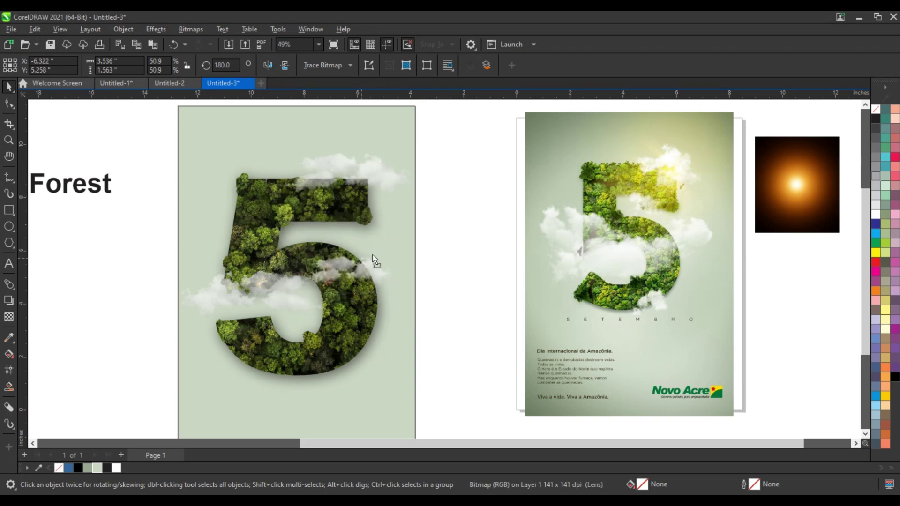
pyautogui.moveTo(374, 258); pyautogui.dragTo(388, 254)
pyautogui.click(9, 317)
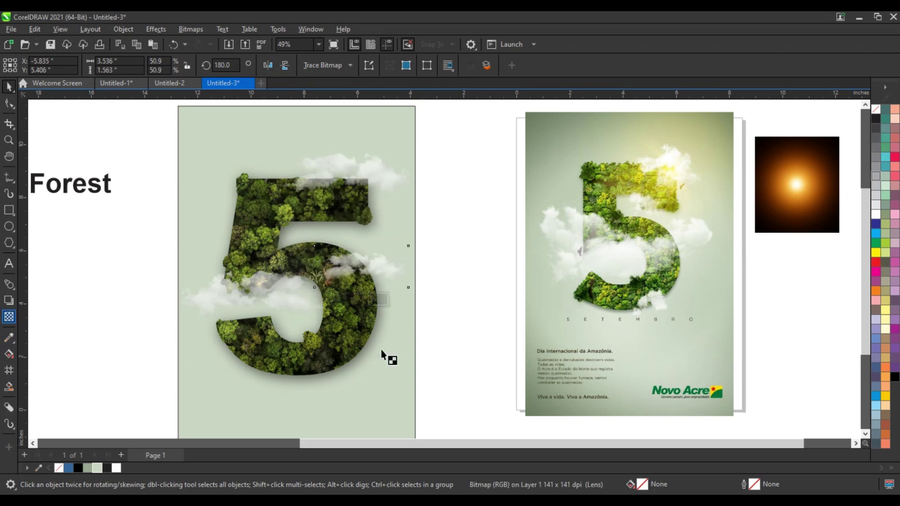
pyautogui.moveTo(345, 298); pyautogui.dragTo(340, 299)
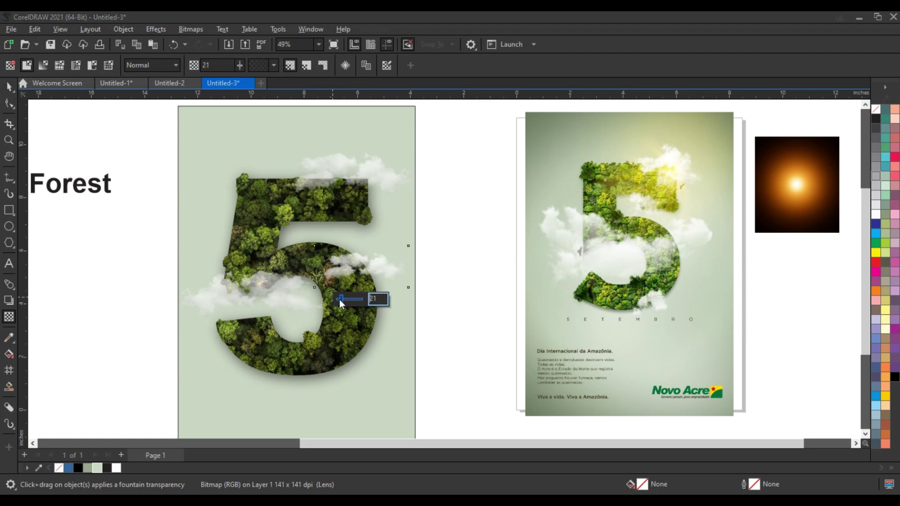
pyautogui.click(9, 88)
# Move the orange glow image onto the top of the 5 and blend it in Screen mode
pyautogui.click(772, 188)
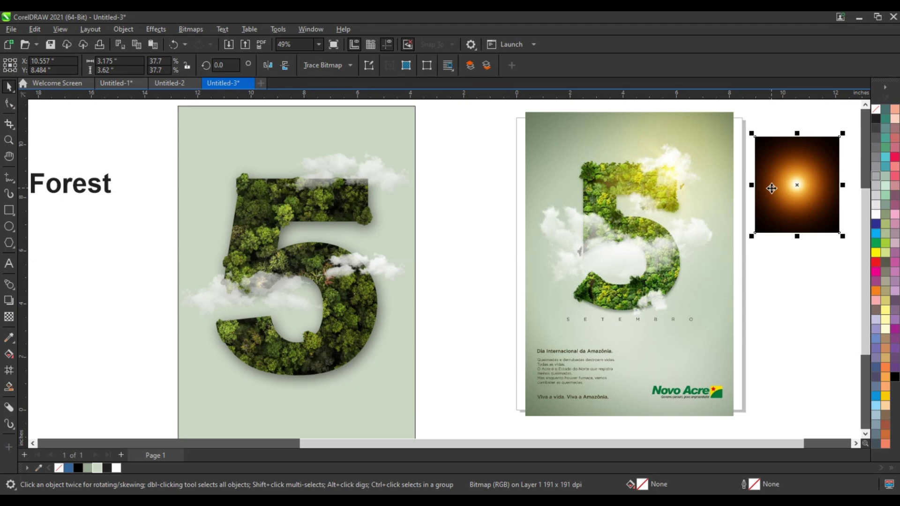
pyautogui.moveTo(772, 188); pyautogui.dragTo(301, 212)
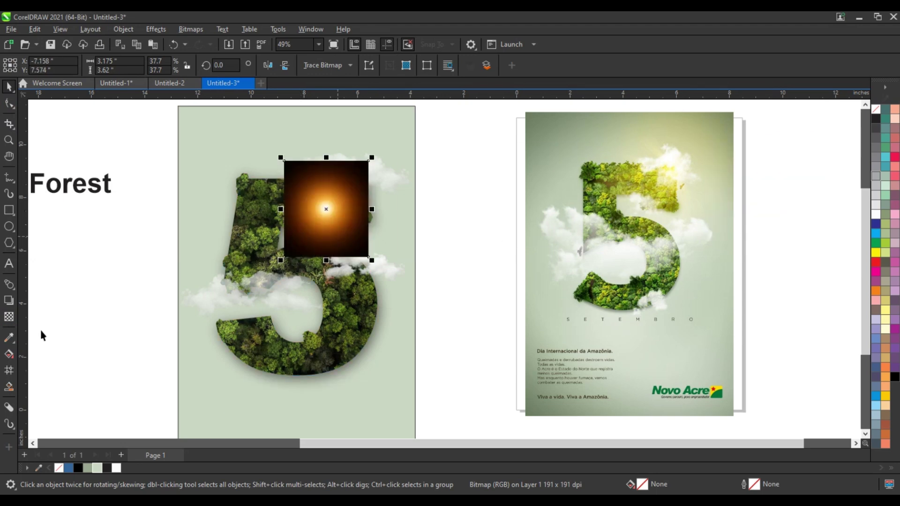
pyautogui.click(8, 321)
pyautogui.click(145, 66)
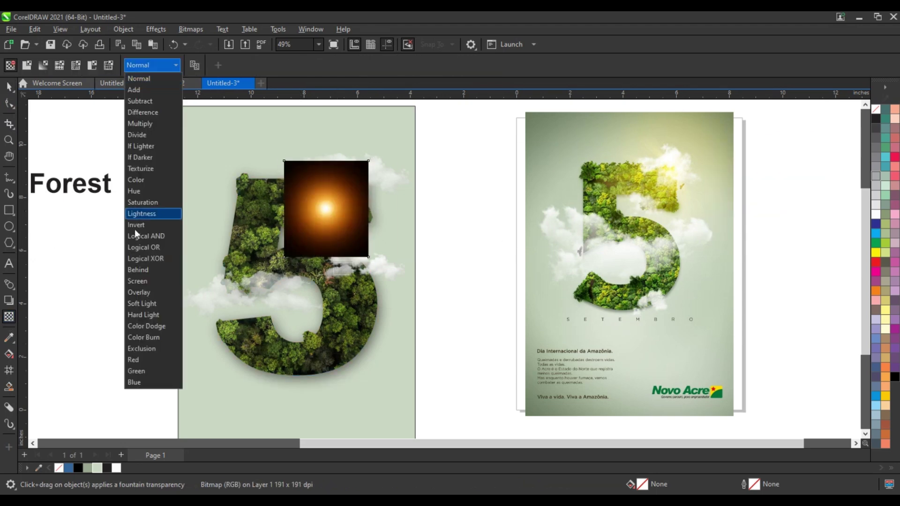
pyautogui.click(137, 281)
# Enlarge the glow and position it over the 5's upper right
pyautogui.press('space')
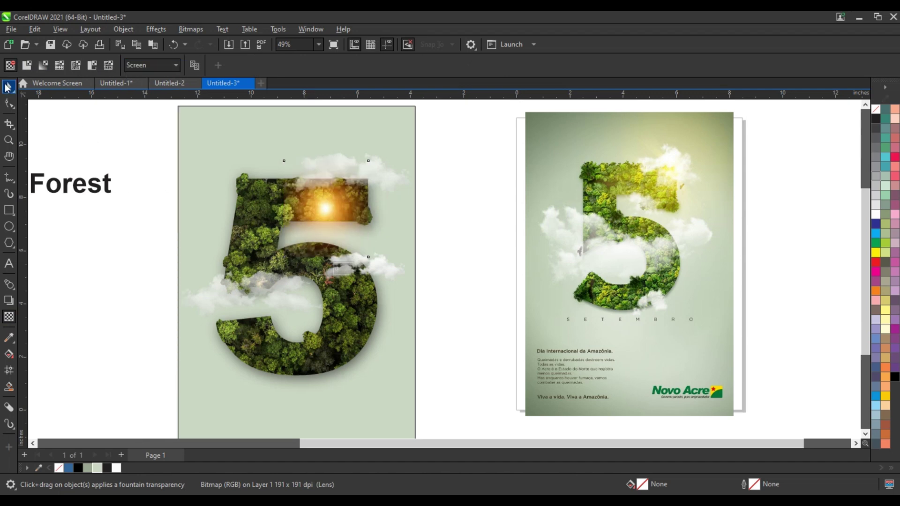
pyautogui.moveTo(372, 157); pyautogui.dragTo(412, 123)
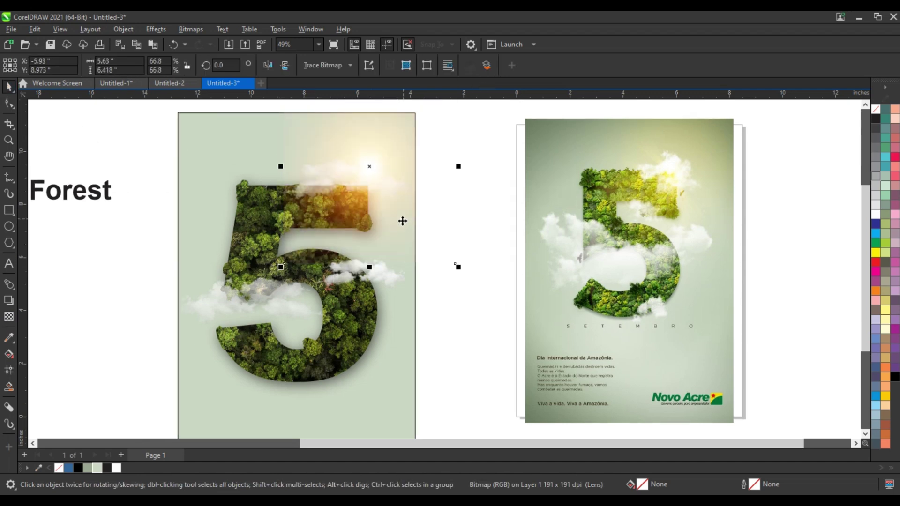
pyautogui.moveTo(396, 243); pyautogui.dragTo(413, 232)
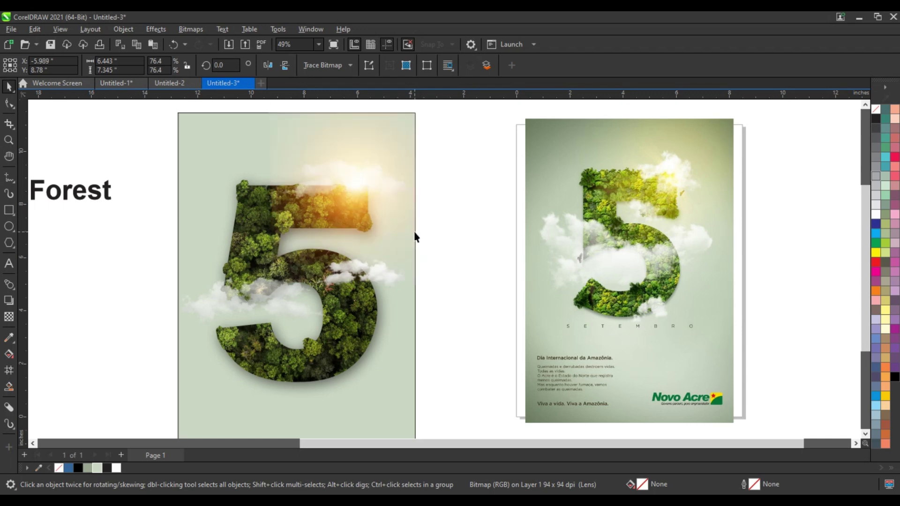
pyautogui.click(450, 296)
pyautogui.click(407, 255)
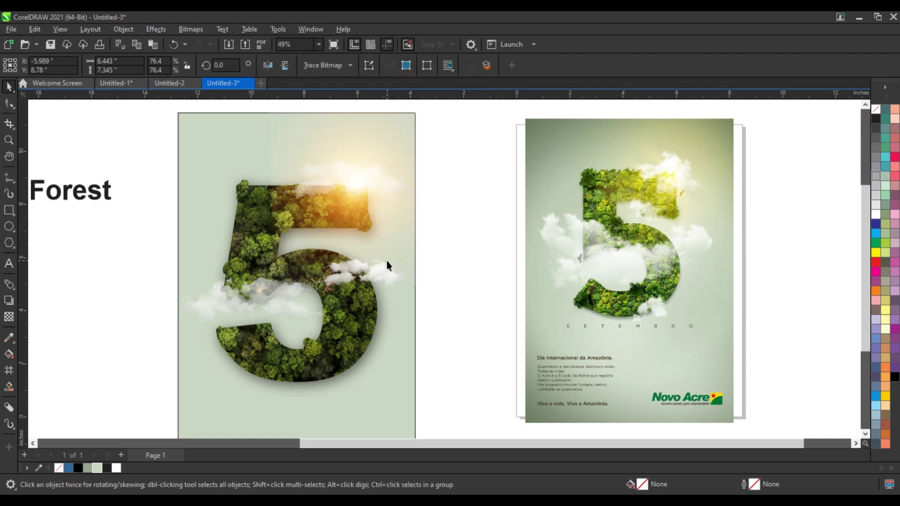
pyautogui.click(303, 369)
# Edit the 5's PowerClip and raise the photo's brightness to 14 and contrast to 35
pyautogui.rightClick(303, 368)
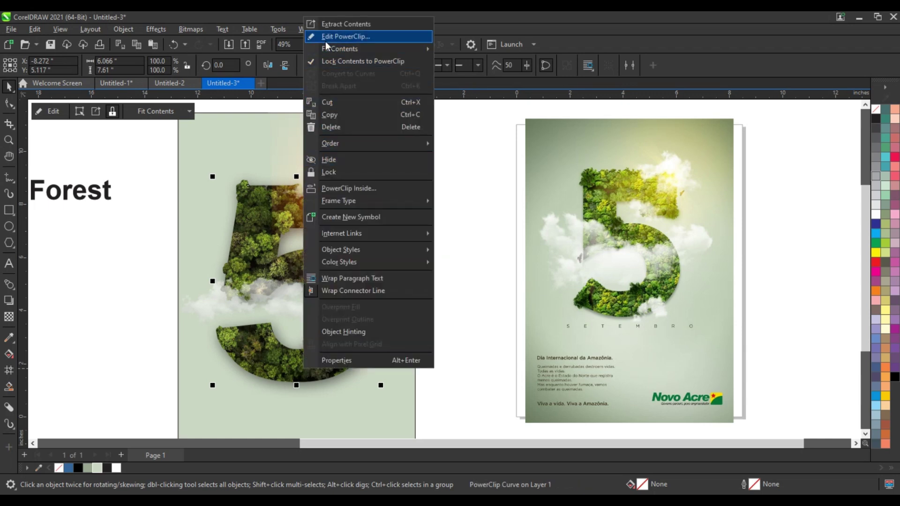
pyautogui.click(325, 38)
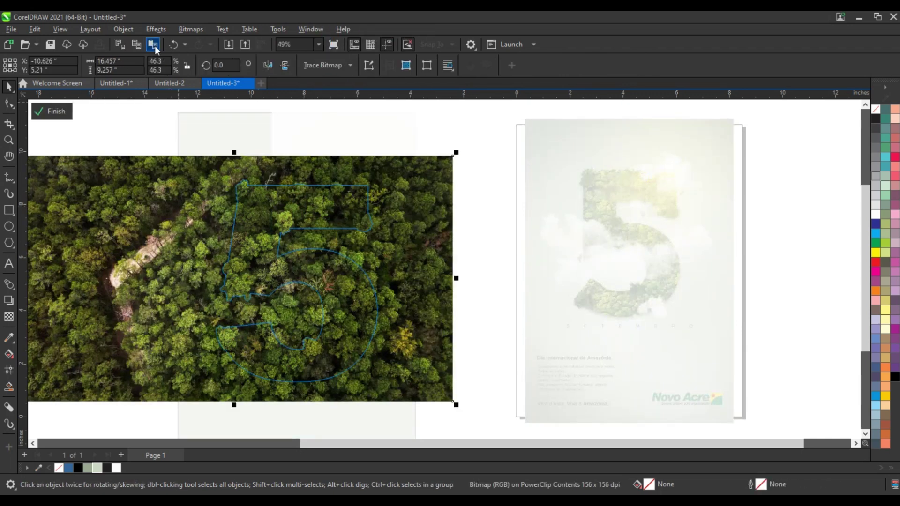
pyautogui.click(152, 30)
pyautogui.moveTo(168, 56)
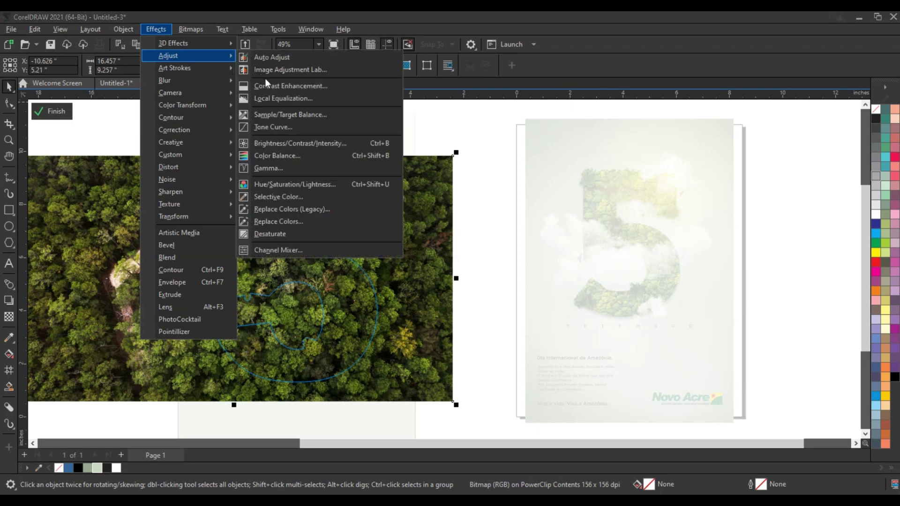
pyautogui.click(285, 143)
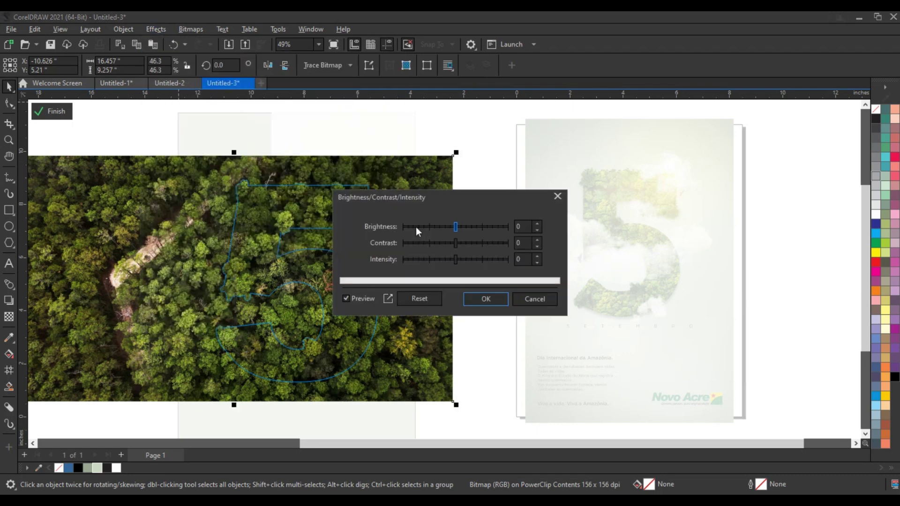
pyautogui.moveTo(455, 227); pyautogui.dragTo(475, 244)
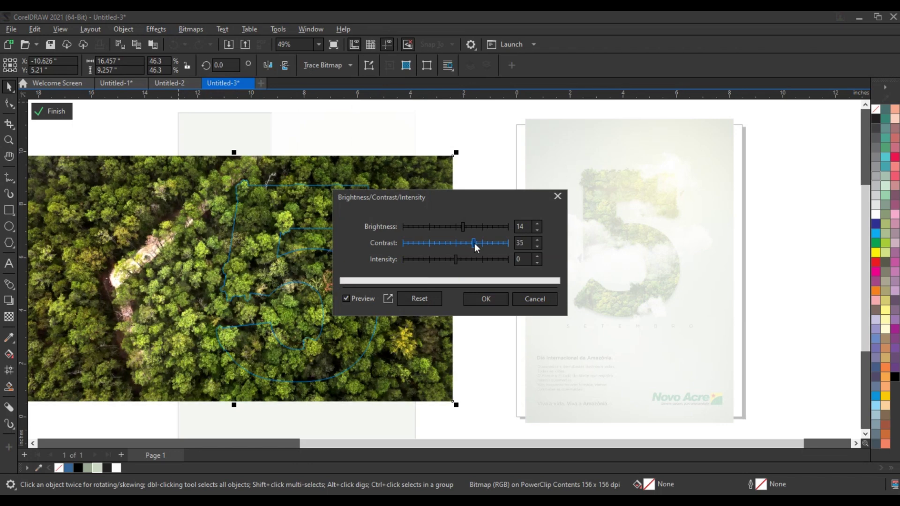
pyautogui.click(486, 299)
# Shift the photo's colours toward green with Color Balance and finish the PowerClip edit
pyautogui.click(157, 31)
pyautogui.moveTo(169, 55)
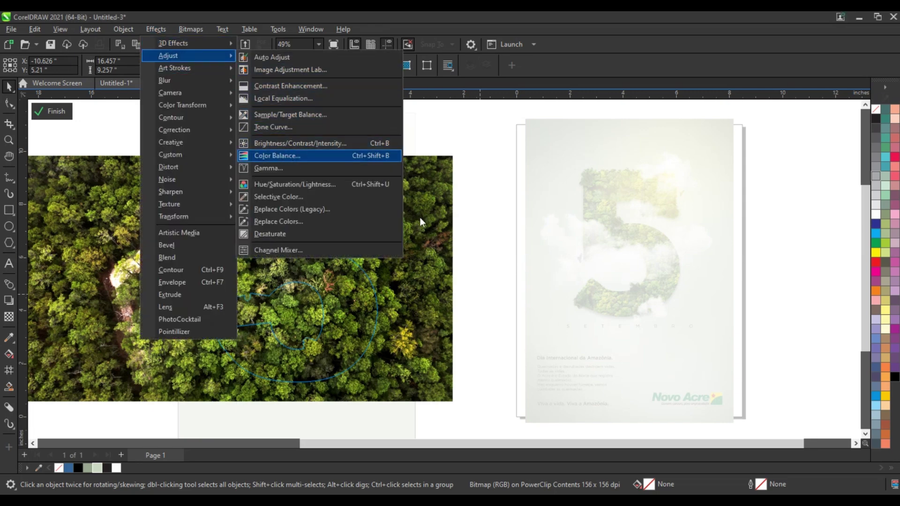
pyautogui.click(288, 156)
pyautogui.moveTo(469, 167); pyautogui.dragTo(579, 167)
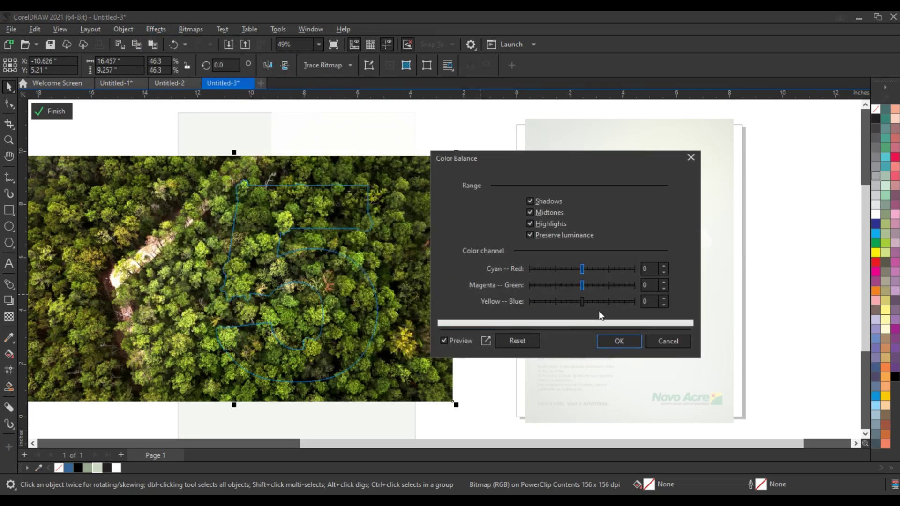
pyautogui.moveTo(582, 285); pyautogui.dragTo(595, 285)
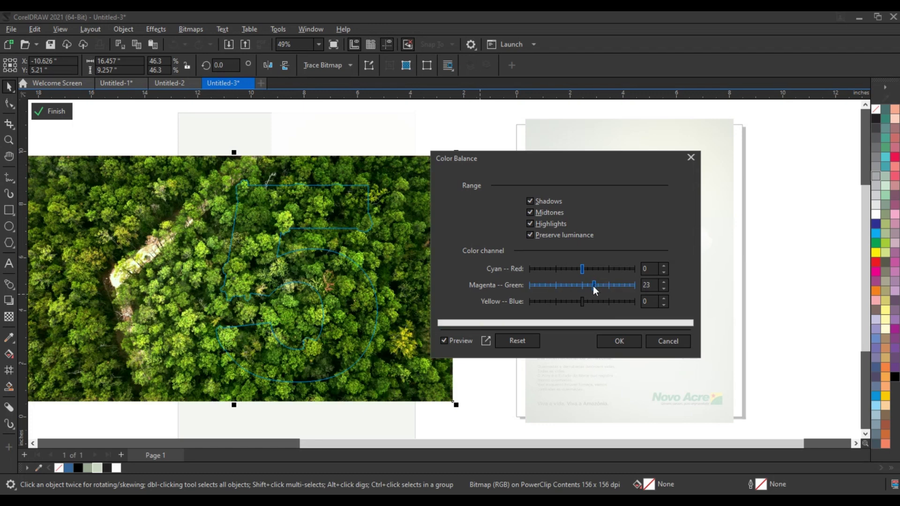
pyautogui.click(618, 341)
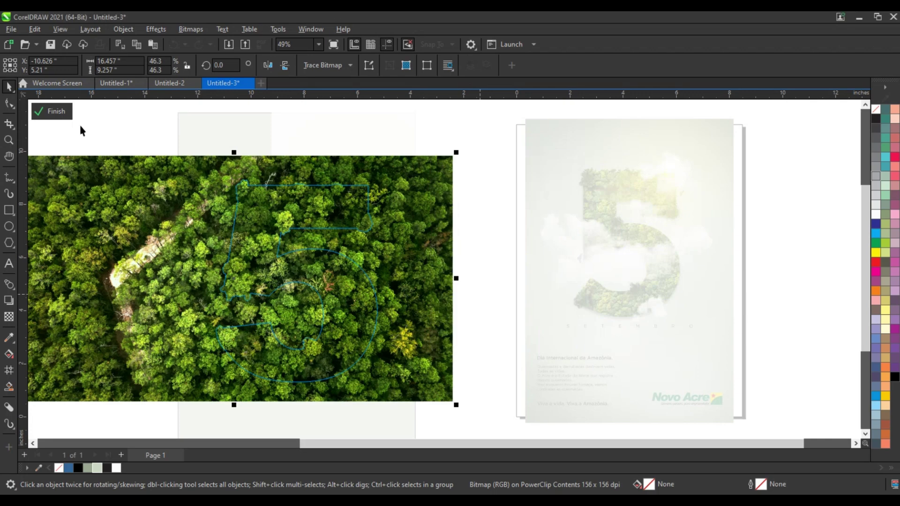
pyautogui.click(65, 114)
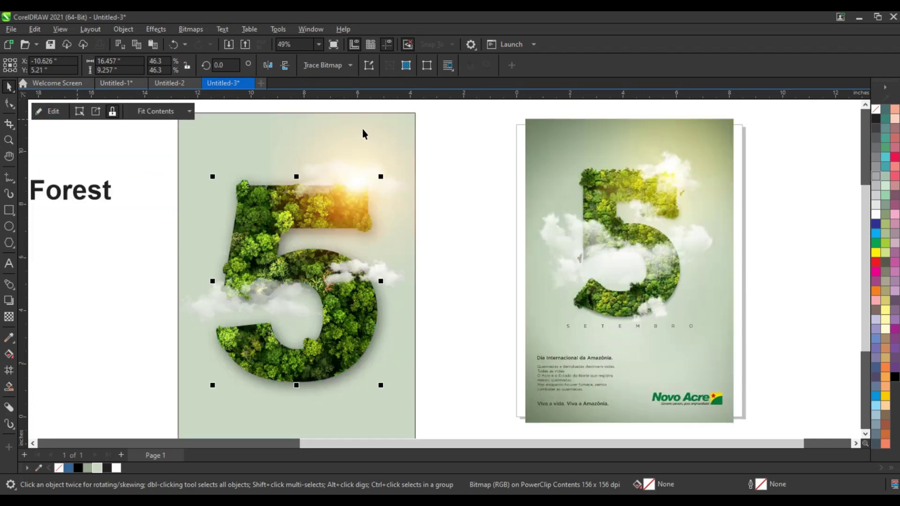
# Select the sage background rectangle and add a fountain fill running down it
pyautogui.click(449, 119)
pyautogui.scroll(-1, 444, 216)
pyautogui.scroll(-1, 444, 216)
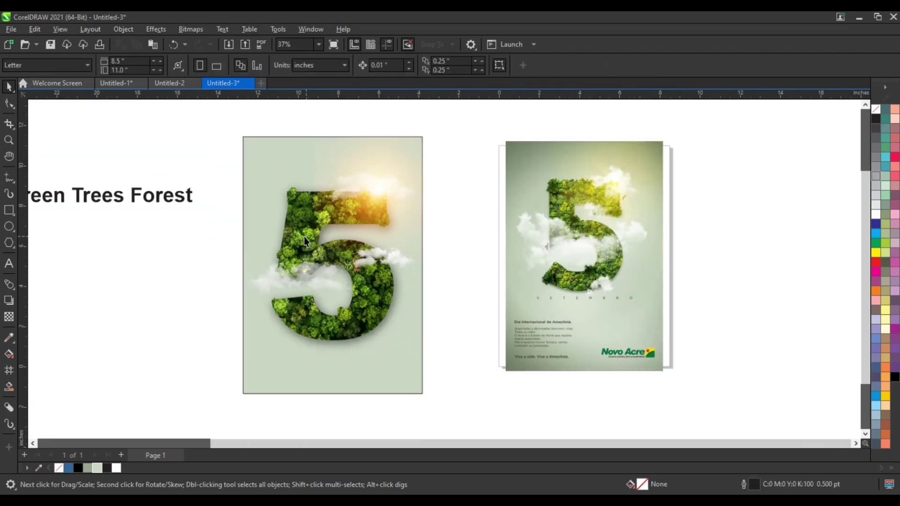
pyautogui.click(260, 185)
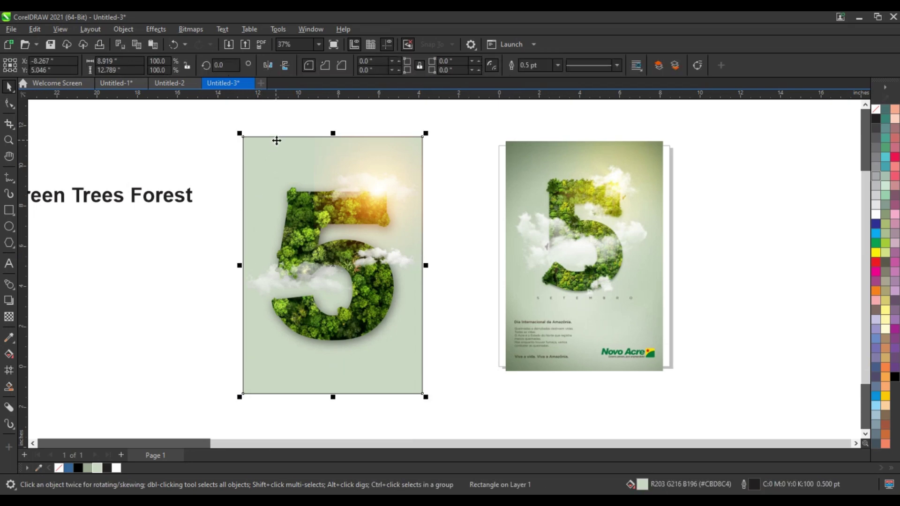
pyautogui.hotkey('shift', 'F2')
pyautogui.press('g')
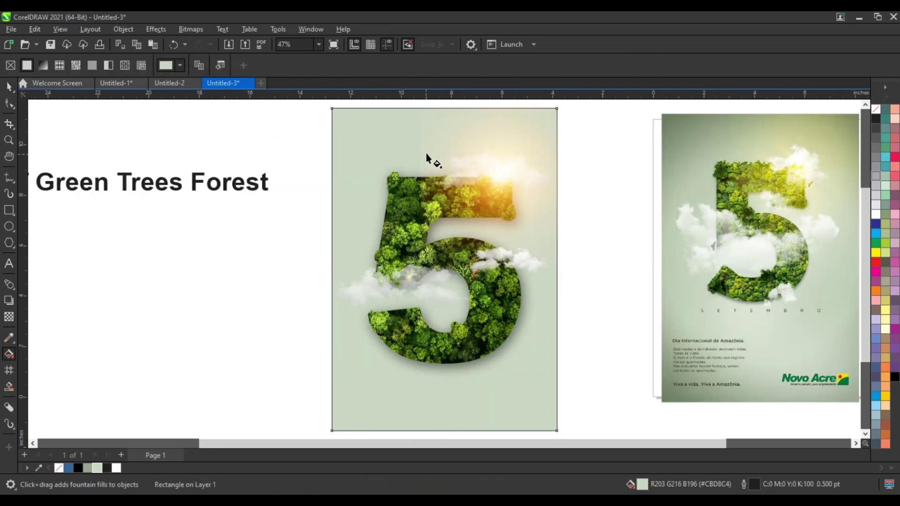
pyautogui.moveTo(426, 152); pyautogui.dragTo(439, 357)
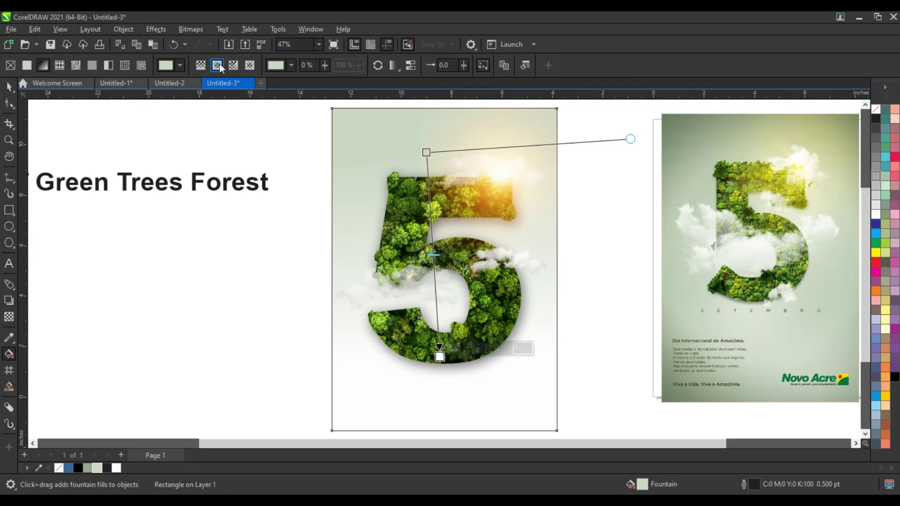
# Make the gradient elliptical and centre it tightly behind the 5
pyautogui.click(217, 65)
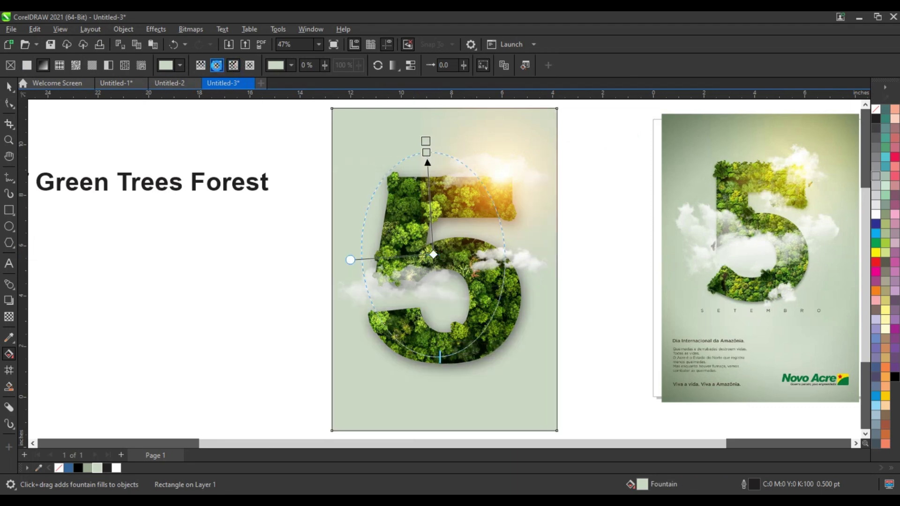
pyautogui.moveTo(439, 358); pyautogui.dragTo(515, 386)
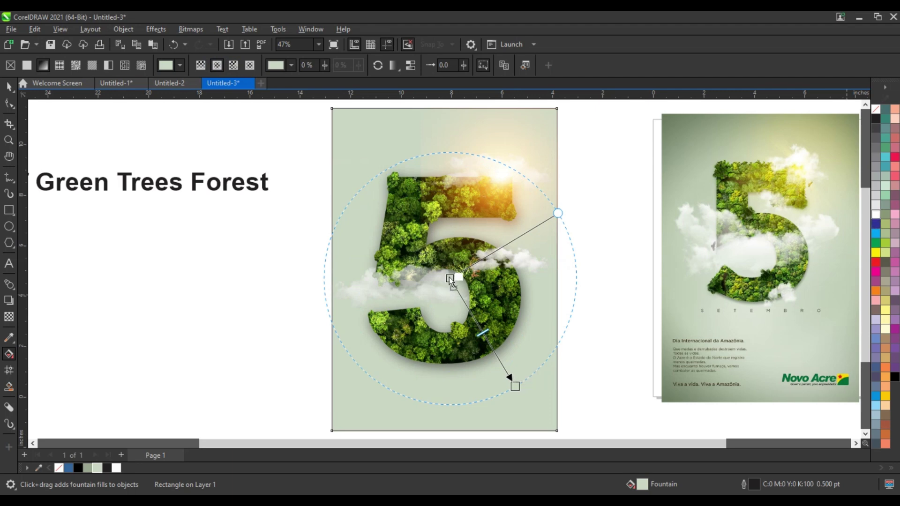
pyautogui.moveTo(450, 277); pyautogui.dragTo(447, 261)
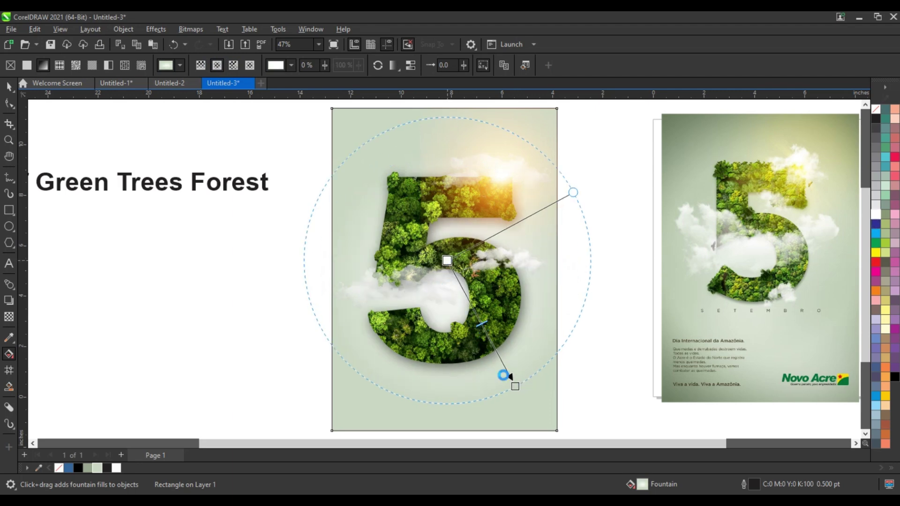
pyautogui.moveTo(493, 357); pyautogui.dragTo(485, 347)
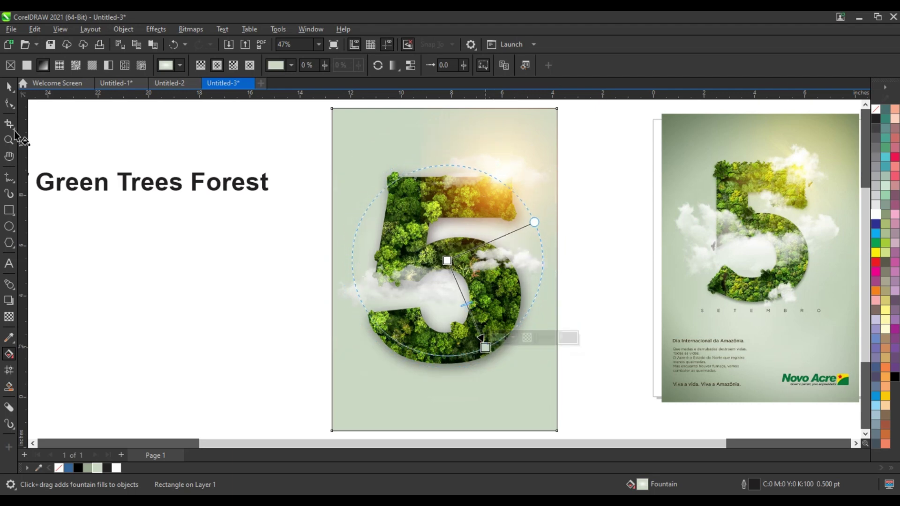
pyautogui.click(10, 86)
pyautogui.click(187, 256)
# Delete the Green Trees Forest text and move the poster beside the reference poster
pyautogui.click(255, 183)
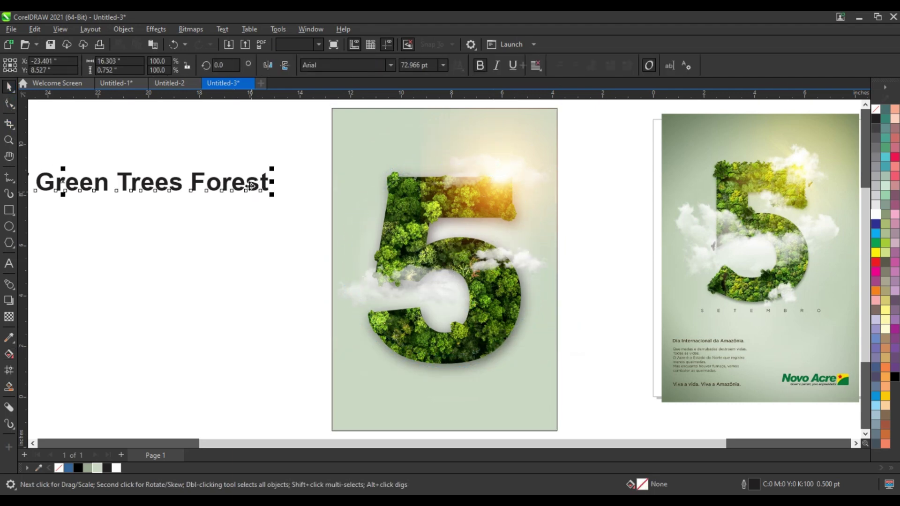
pyautogui.press('Delete')
pyautogui.scroll(-1, 268, 238)
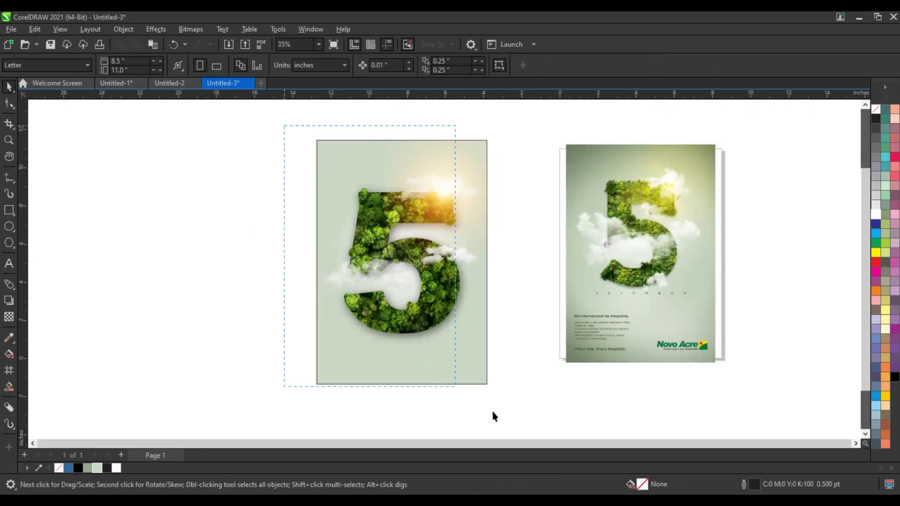
pyautogui.moveTo(282, 131); pyautogui.dragTo(491, 413)
pyautogui.moveTo(431, 349); pyautogui.dragTo(491, 328)
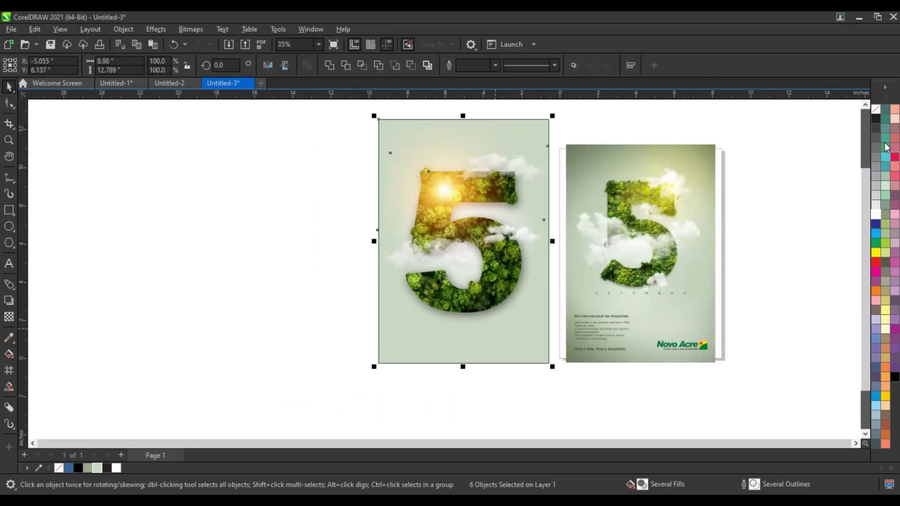
# Move the sun glow to the 5's top-right, enlarge it to 86.1%, and zoom on both posters
pyautogui.rightClick(877, 110)
pyautogui.click(859, 118)
pyautogui.moveTo(445, 182)
pyautogui.mouseDown()
pyautogui.moveTo(509, 151)
pyautogui.moveTo(526, 170)
pyautogui.mouseUp()
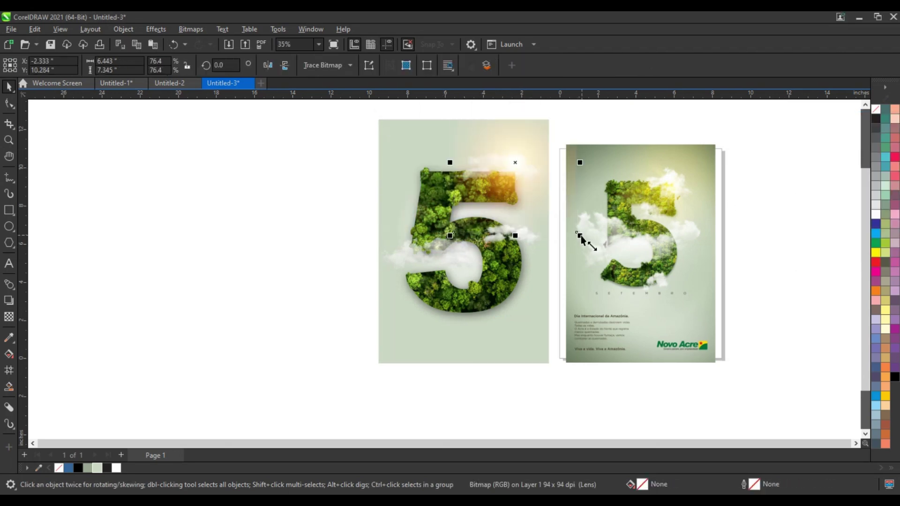
pyautogui.moveTo(577, 232); pyautogui.dragTo(593, 247)
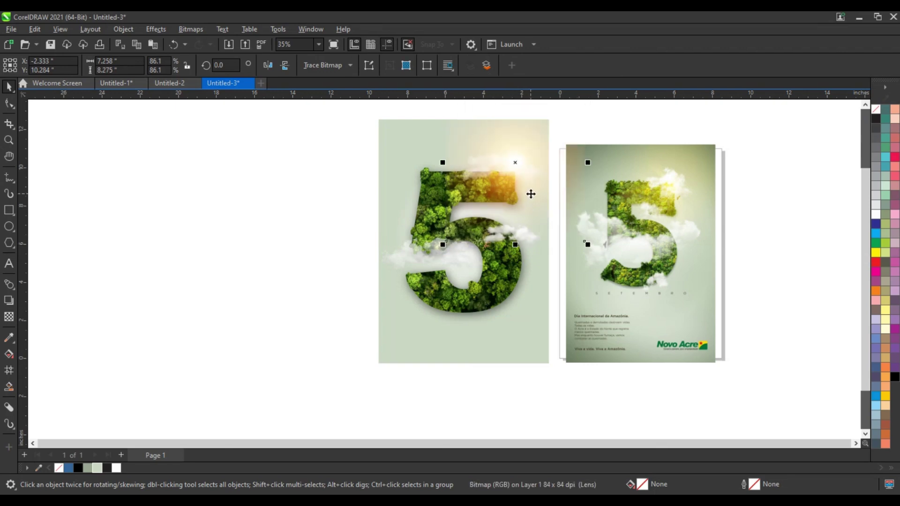
pyautogui.moveTo(528, 198); pyautogui.dragTo(528, 199)
pyautogui.click(515, 383)
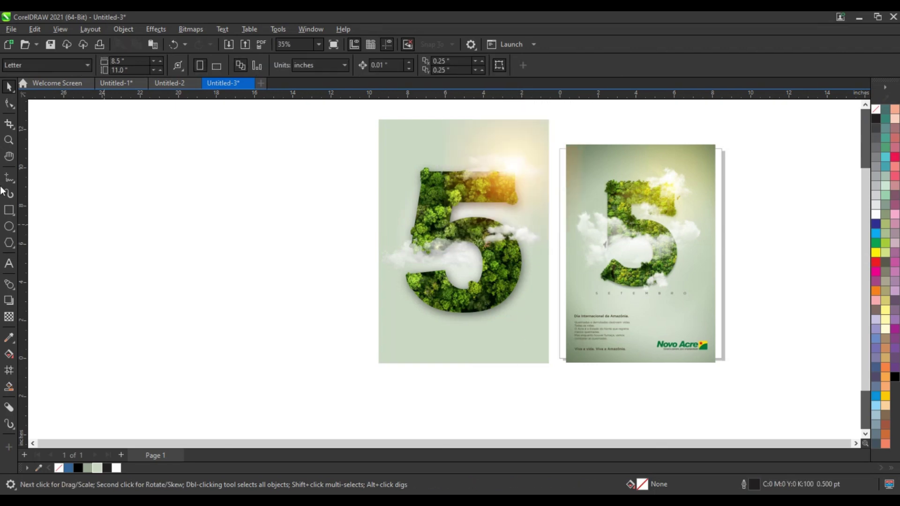
pyautogui.click(8, 140)
pyautogui.moveTo(359, 127)
pyautogui.mouseDown()
pyautogui.moveTo(630, 308)
pyautogui.moveTo(736, 362)
pyautogui.mouseUp()
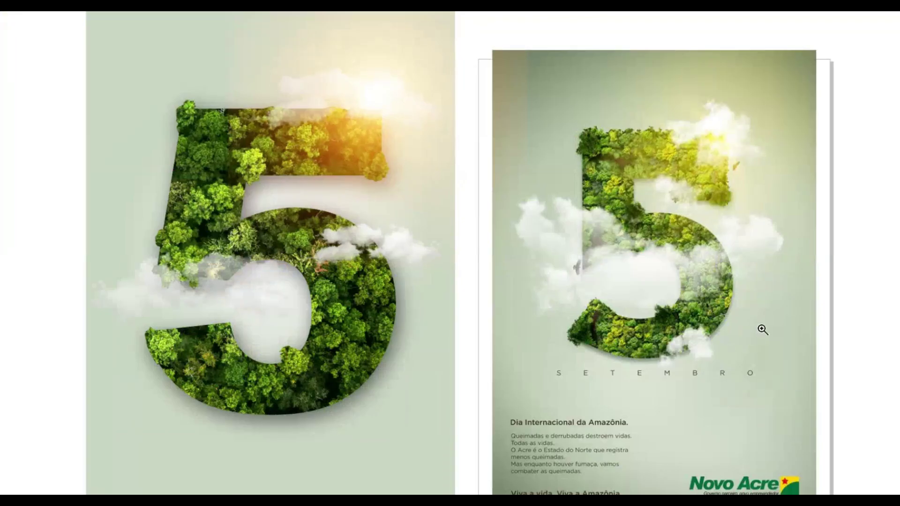